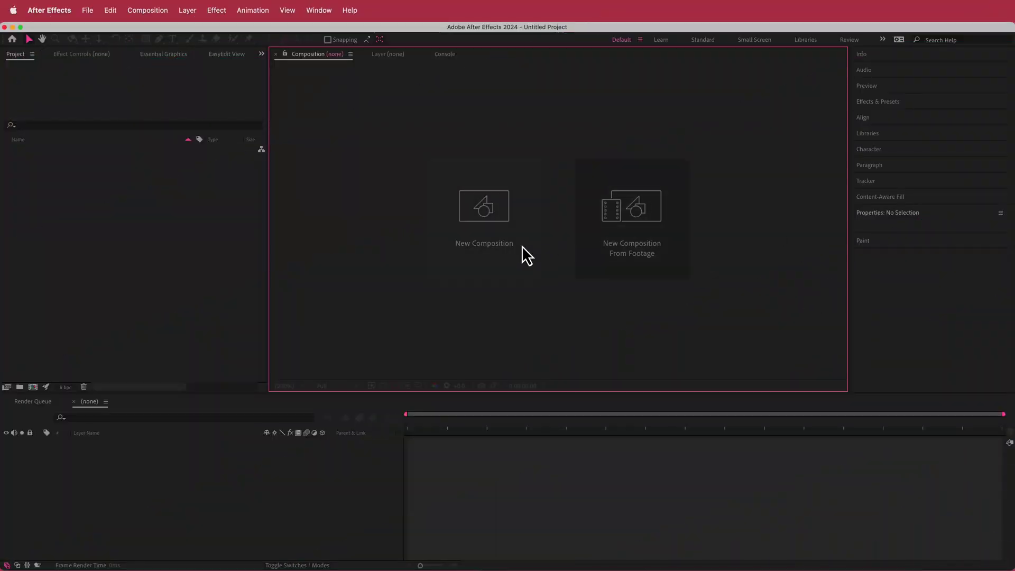
Create a 1920×1080, 30 fps, 15-second Comp 1 with a black full-frame solid named BG.
click(519, 255)
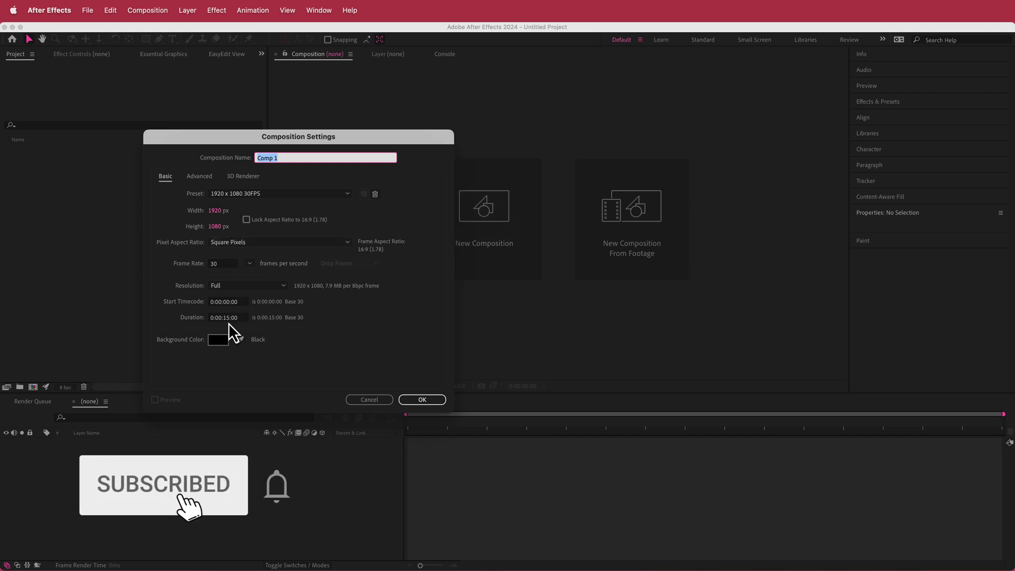
click(433, 400)
right_click(203, 445)
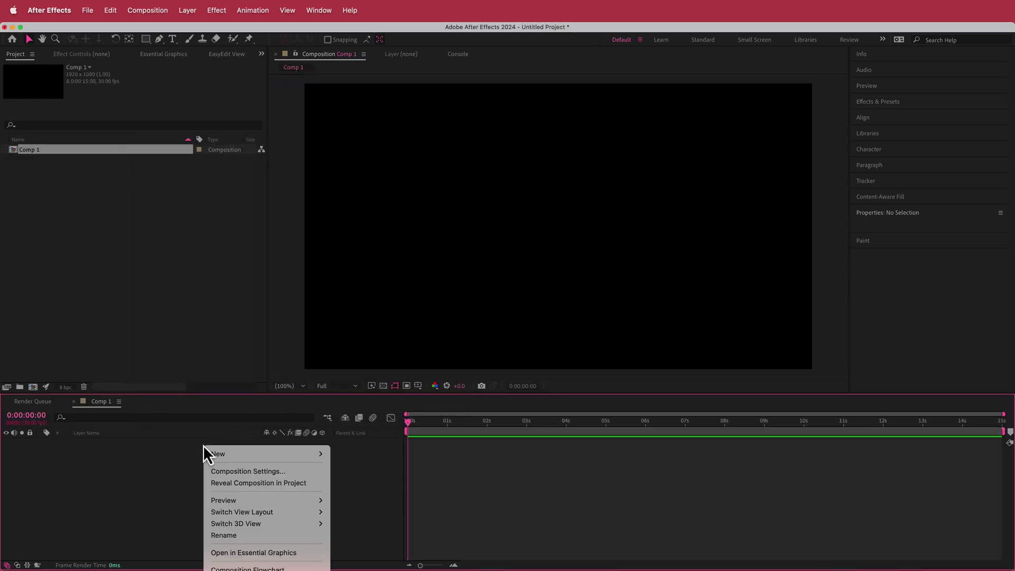
mouse_move(235, 451)
click(372, 483)
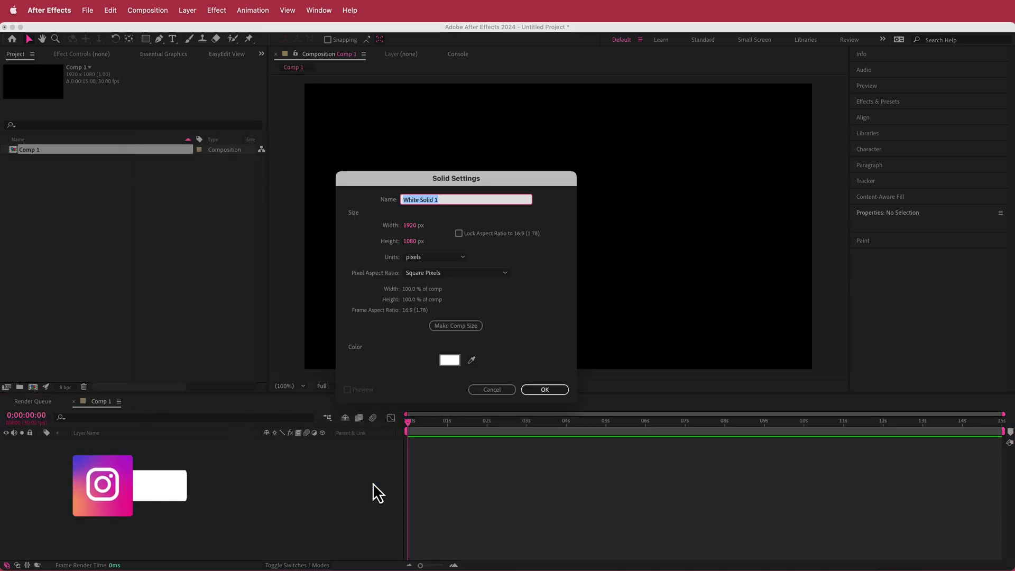
click(449, 365)
drag(51, 227, 39, 332)
click(270, 202)
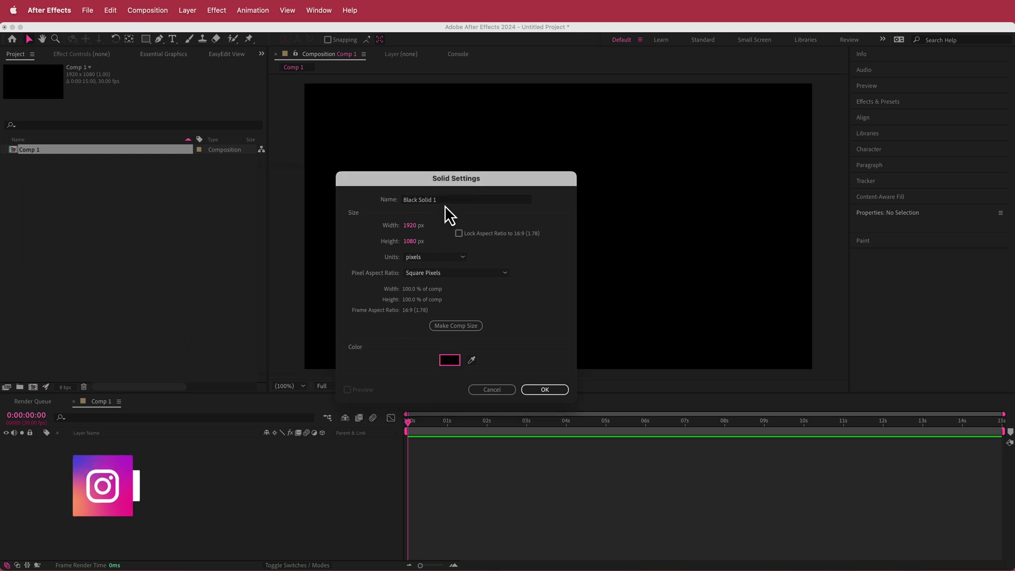
drag(445, 201, 345, 198)
text(BG)
click(543, 389)
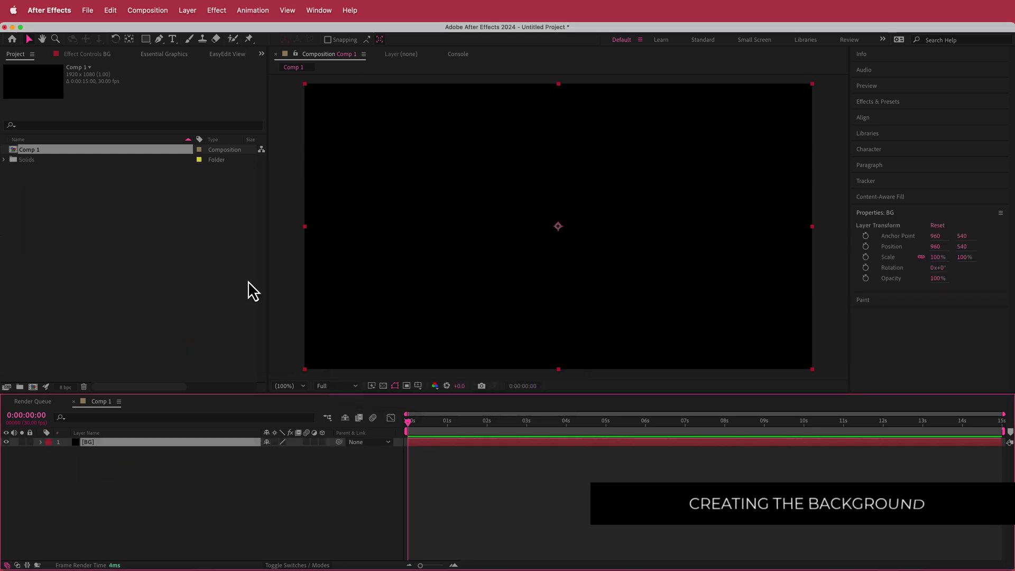
Apply Gradient Ramp to BG with end colour 343131.
key(ctrl+space)
text(ramp)
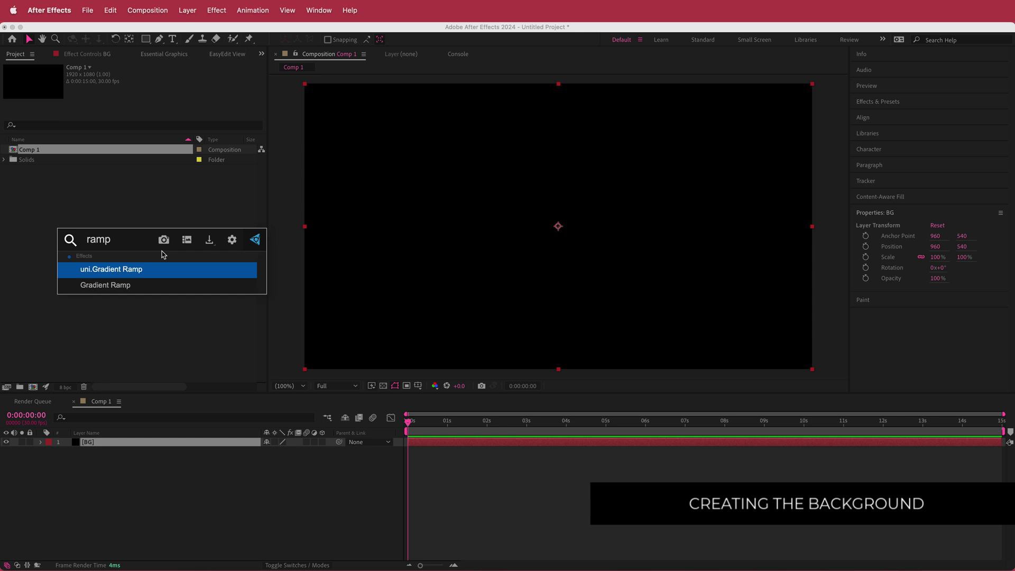
click(144, 286)
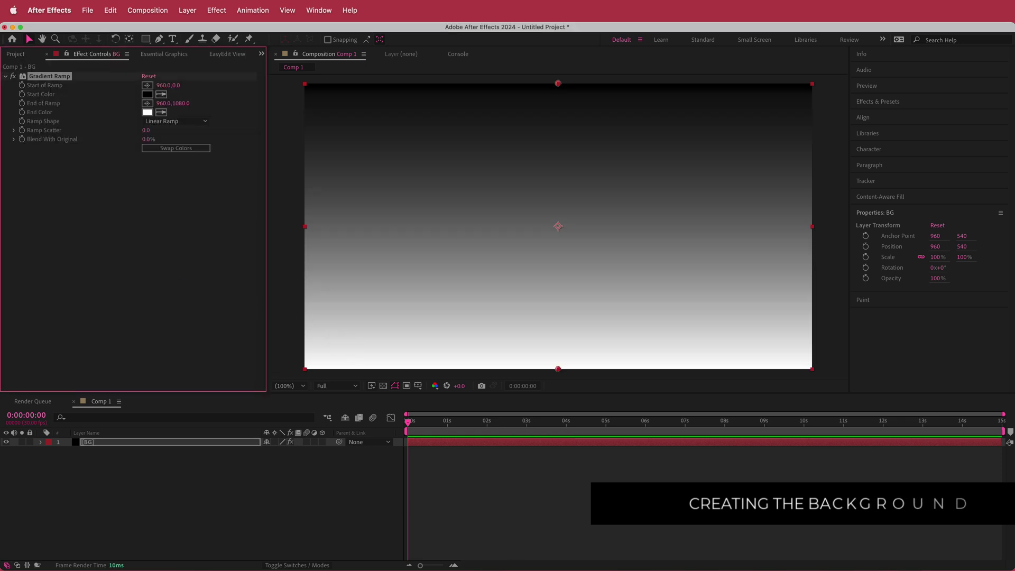
key(super+Tab)
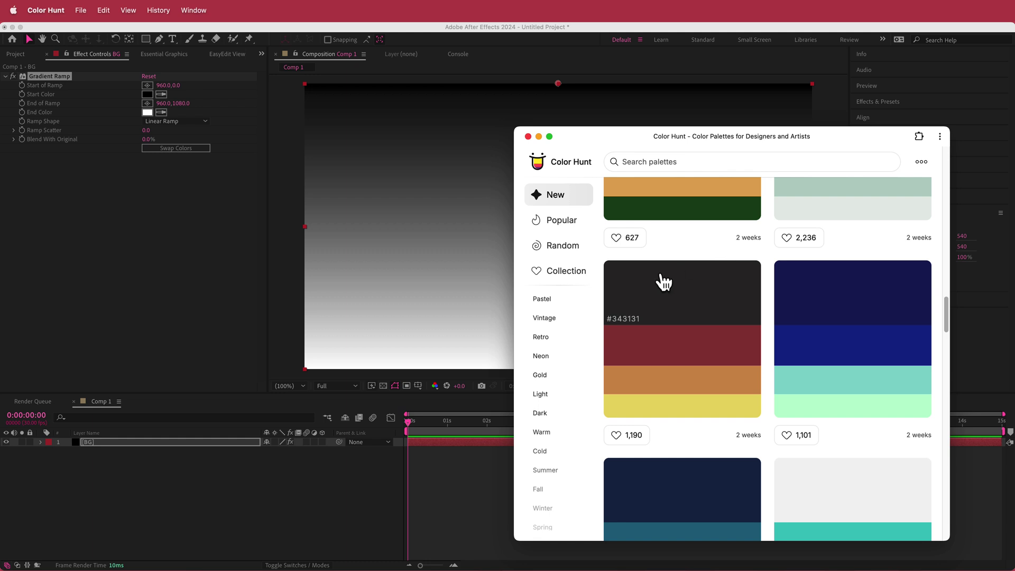
click(645, 346)
click(149, 113)
key(super+v)
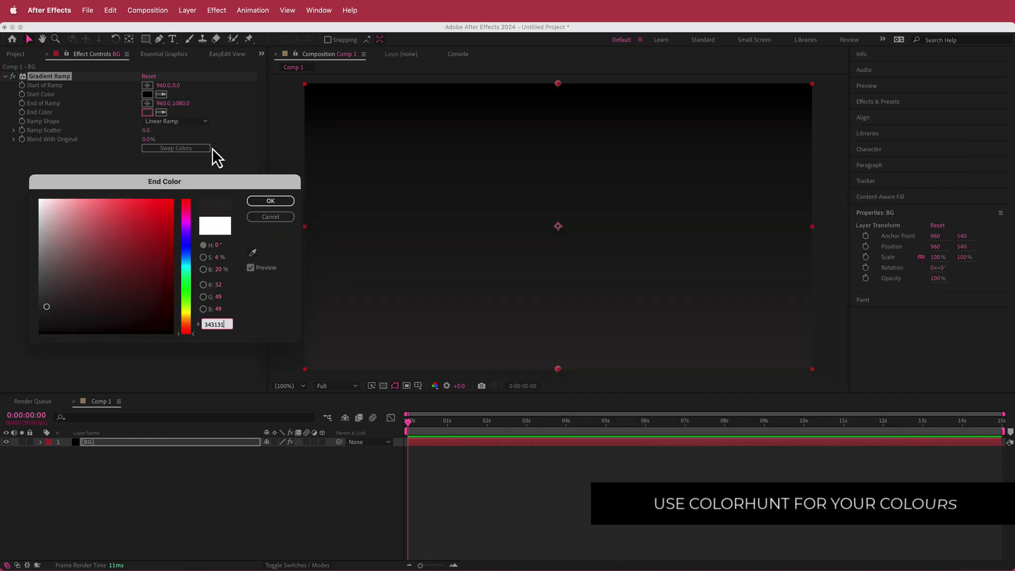
click(271, 202)
Make the ramp radial from the comp centre to the lower left, with colours swapped.
click(179, 123)
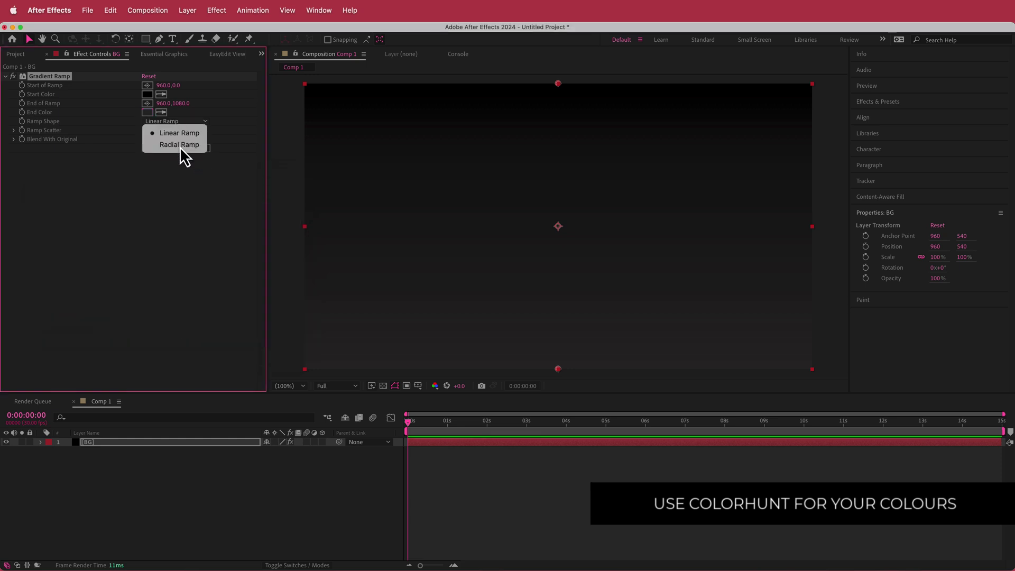
click(179, 145)
click(147, 85)
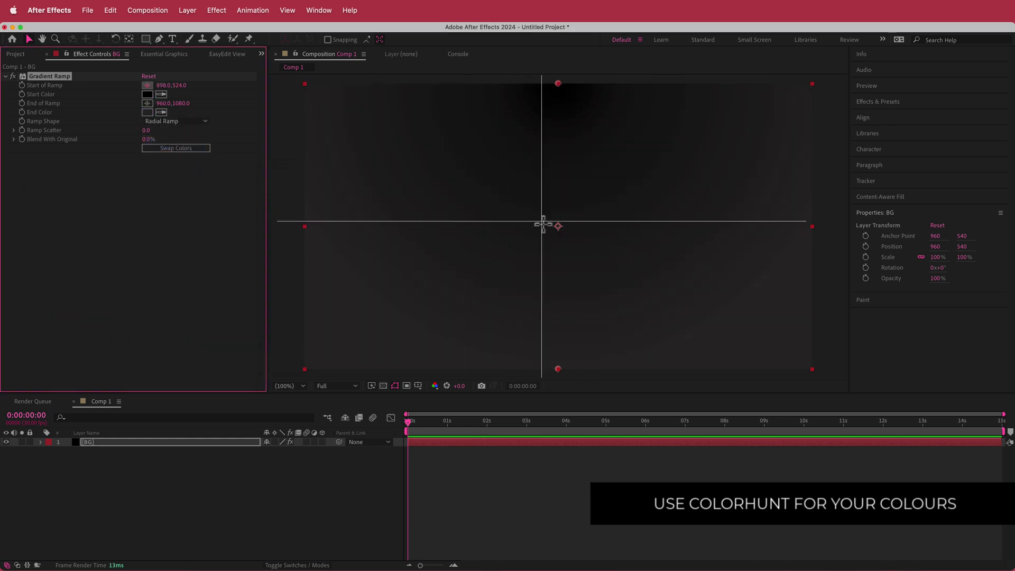
click(559, 226)
click(147, 103)
click(367, 321)
drag(365, 324, 354, 338)
click(171, 149)
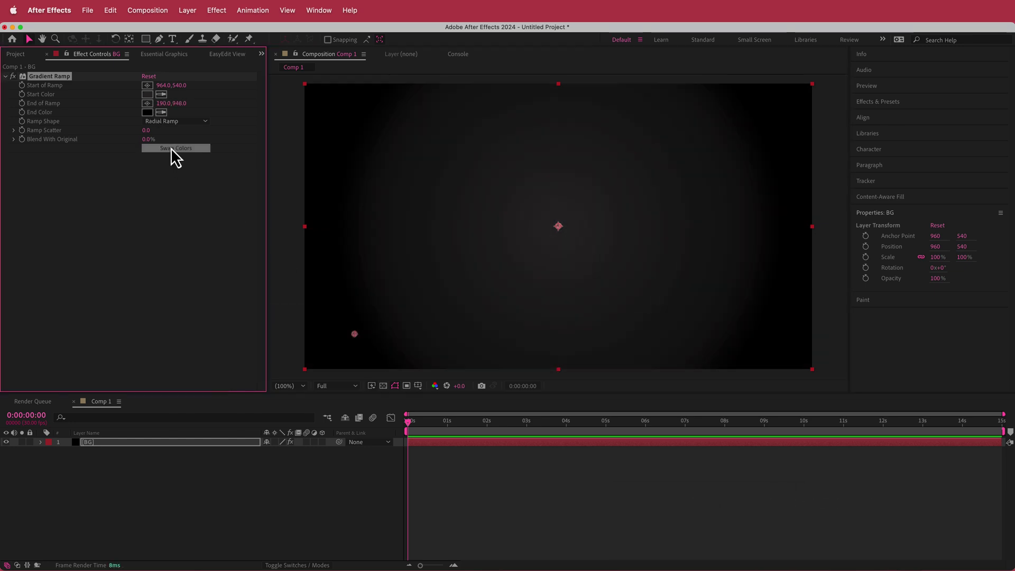
drag(354, 334, 354, 337)
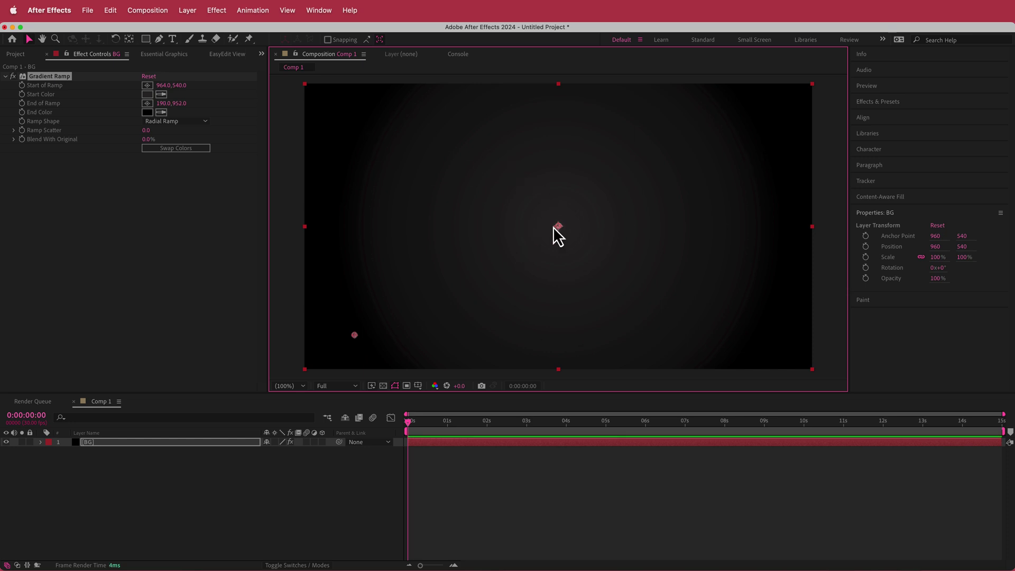
right_click(324, 455)
Add a new solid layer named CIRCLE.
mouse_move(348, 463)
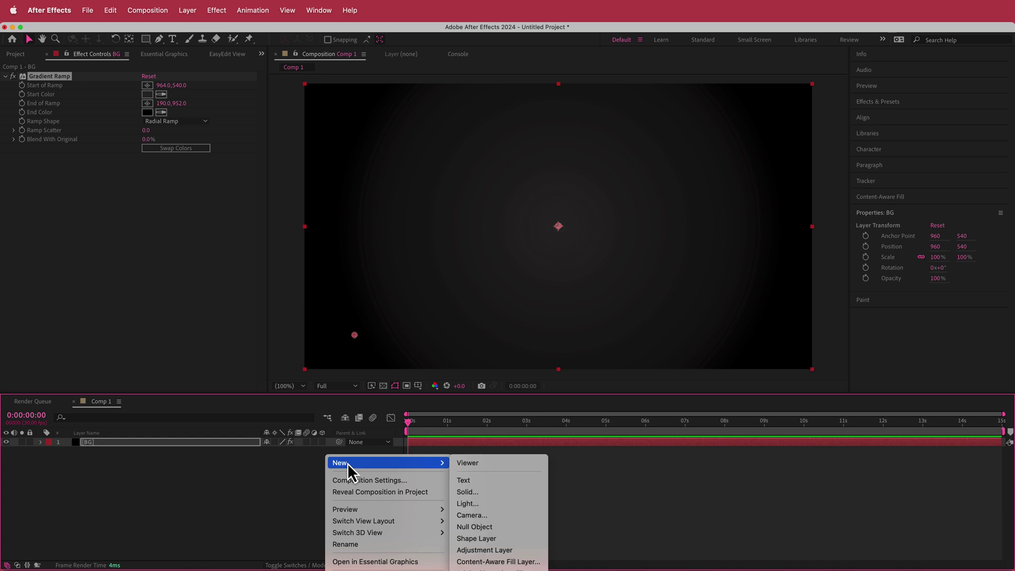
click(501, 490)
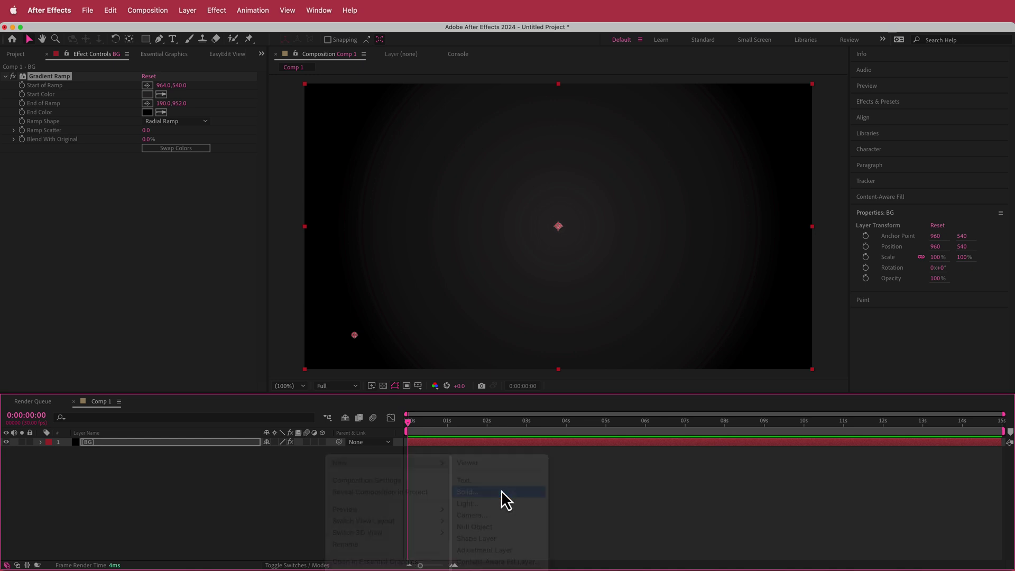
text(CIRCLE)
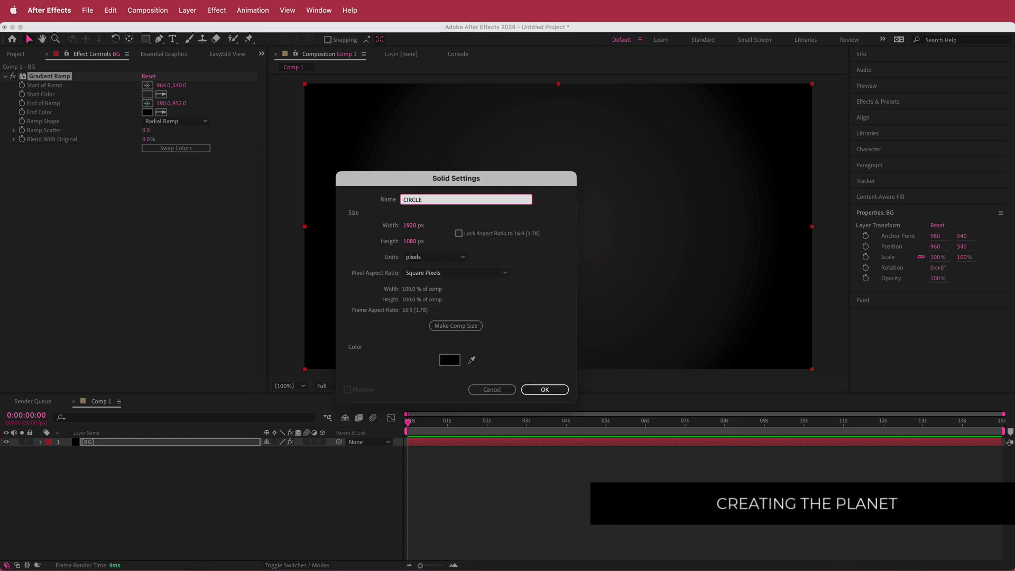
key(Return)
Apply Gradient Ramp to CIRCLE with red A04747 as the end colour.
key(ctrl+space)
text(ramp)
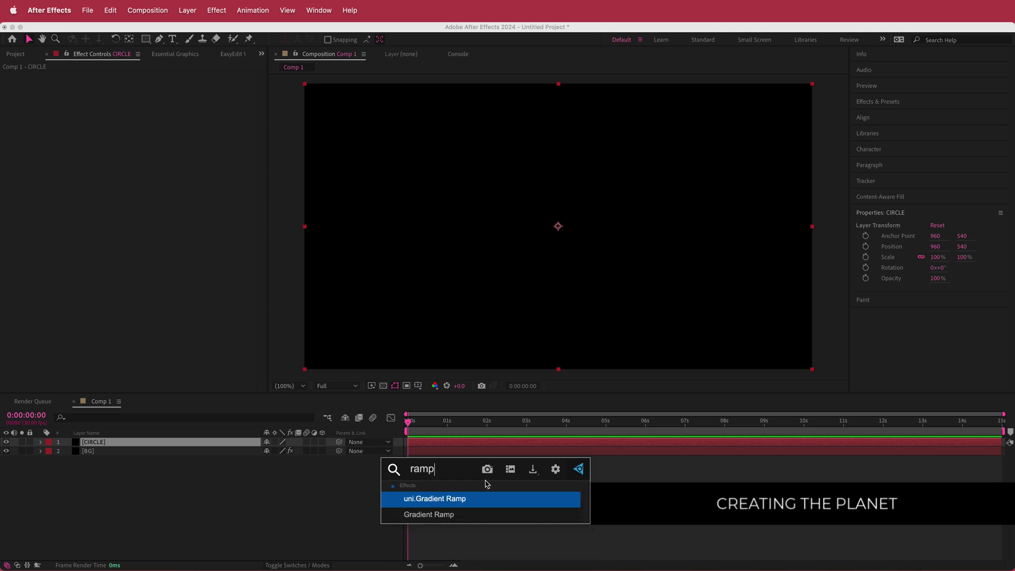
key(Down)
key(Return)
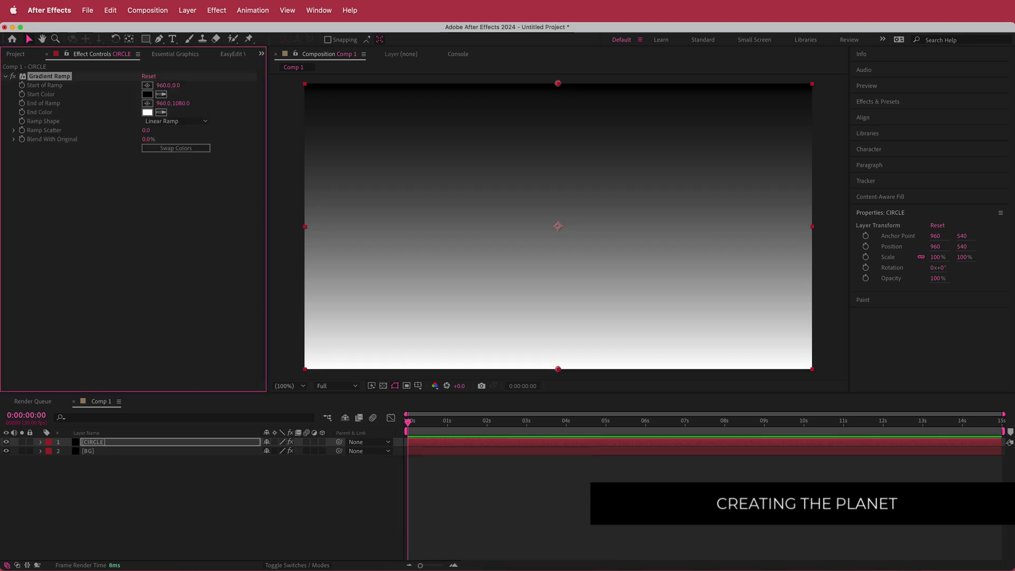
key(super+Tab)
click(639, 363)
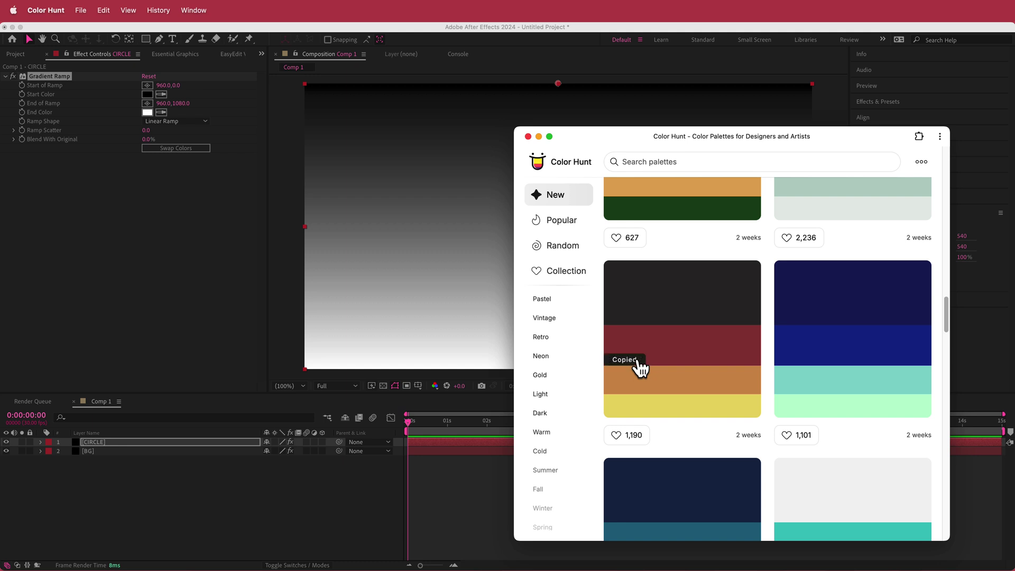
click(246, 220)
click(147, 112)
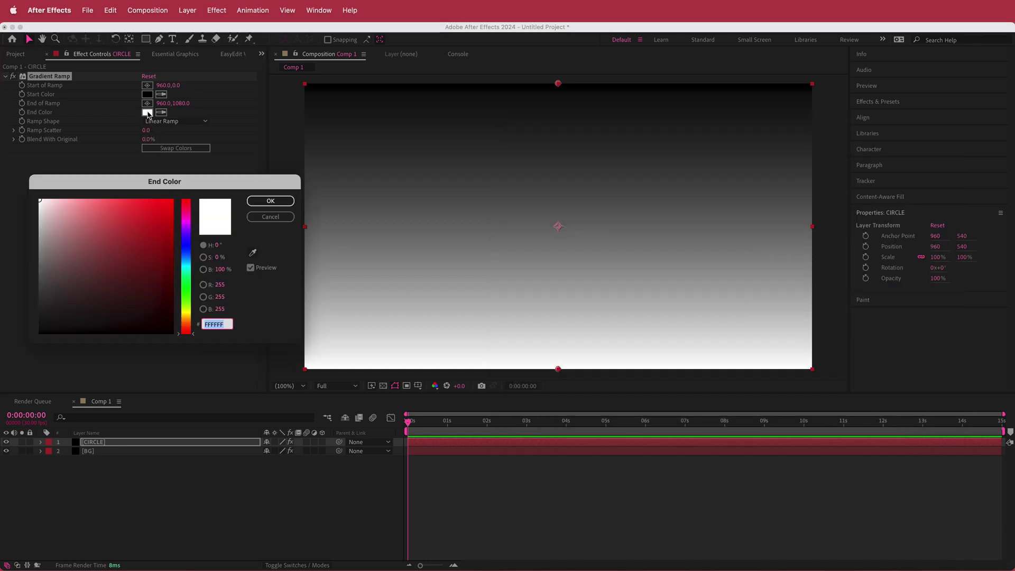
key(super+v)
click(275, 204)
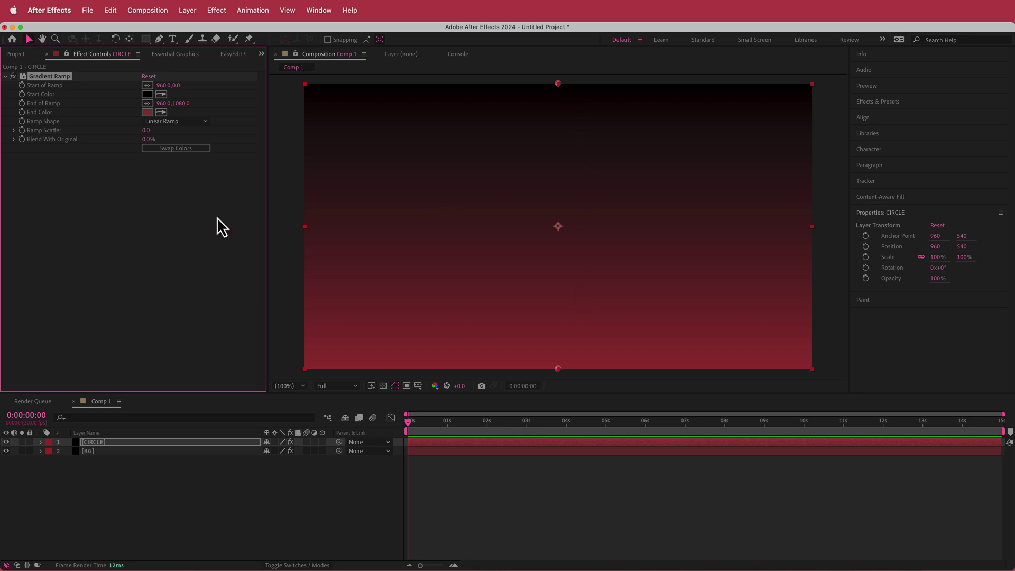
key(ctrl+space)
Apply CC Sphere to CIRCLE with Light Height -50 and Light Direction 50°.
text(cc sp)
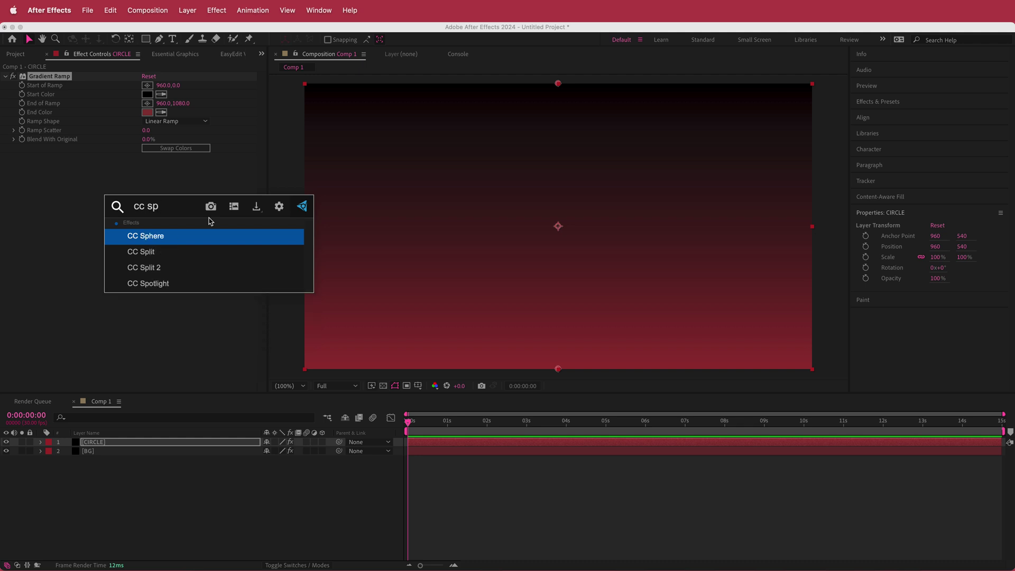
key(Return)
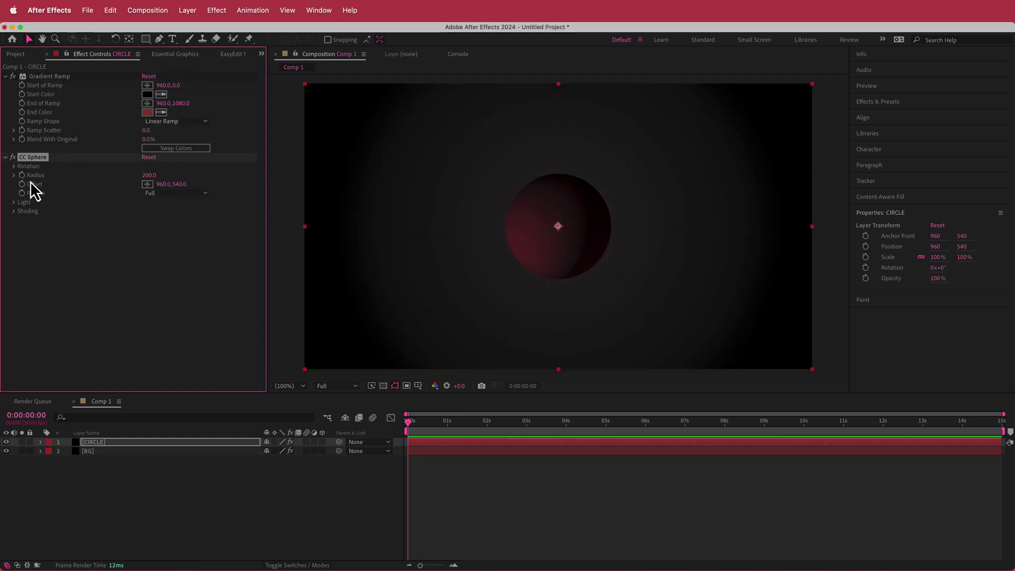
click(14, 202)
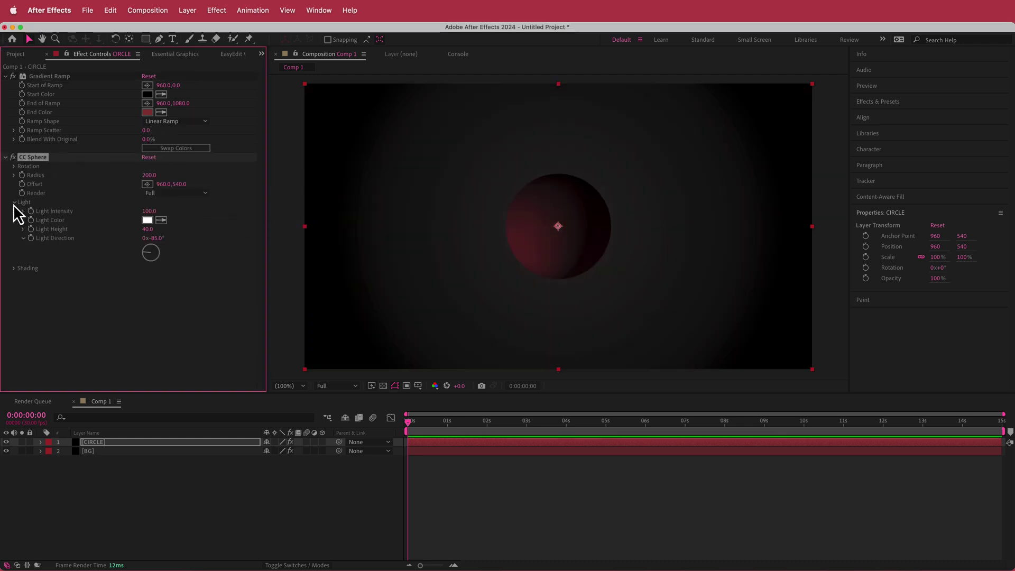
click(147, 230)
text(-50)
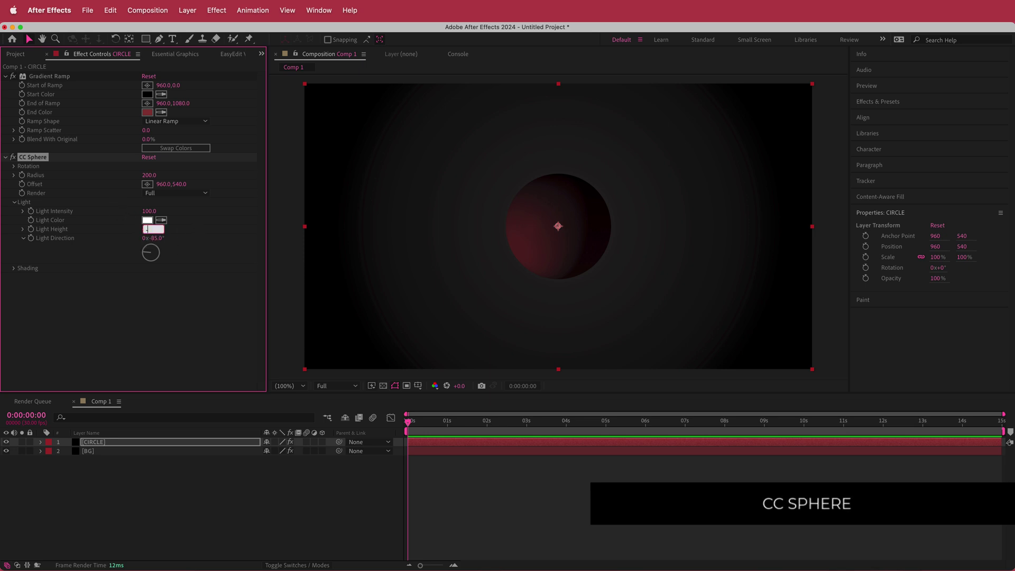
click(155, 238)
text(50)
key(Return)
Set the sphere's shading to Specular 100, Roughness 0.4 and Reflective 20.
click(14, 269)
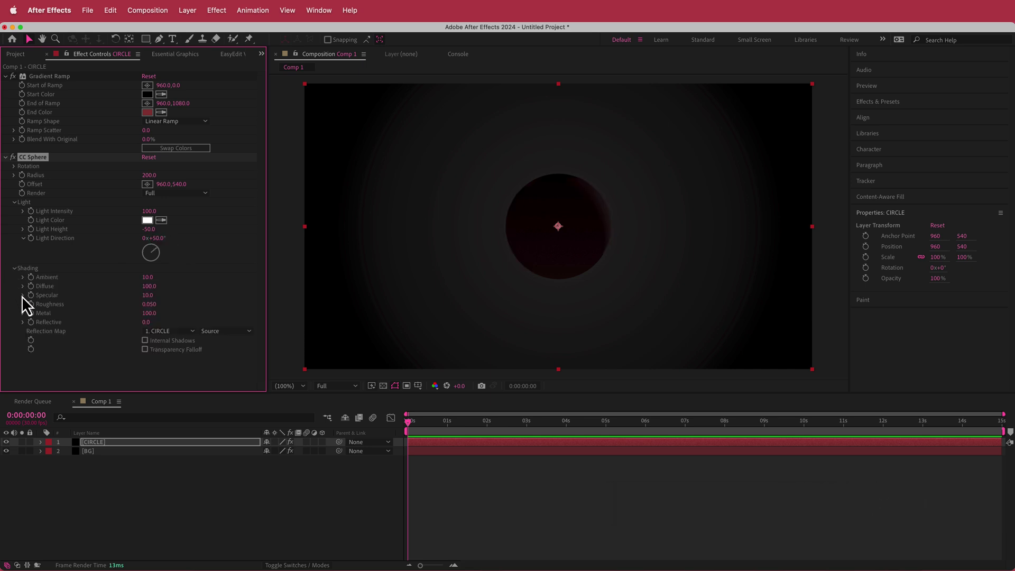
drag(146, 295, 255, 297)
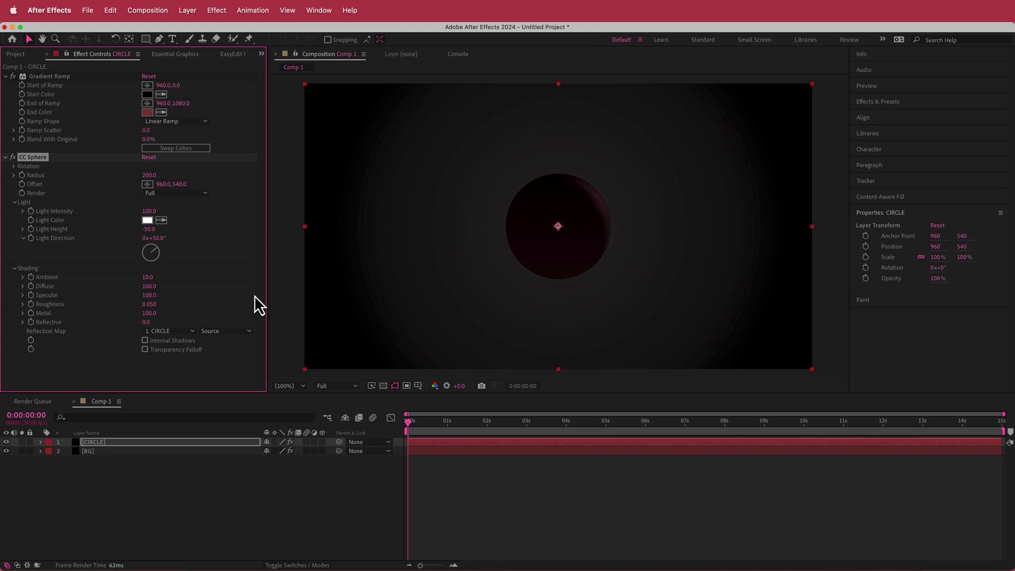
click(149, 305)
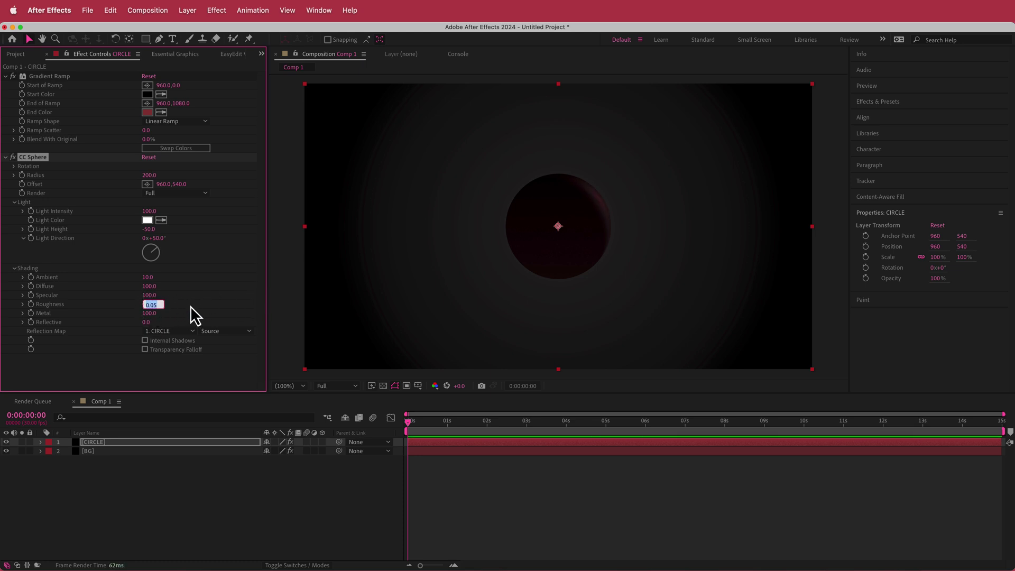
text(0.4)
key(Return)
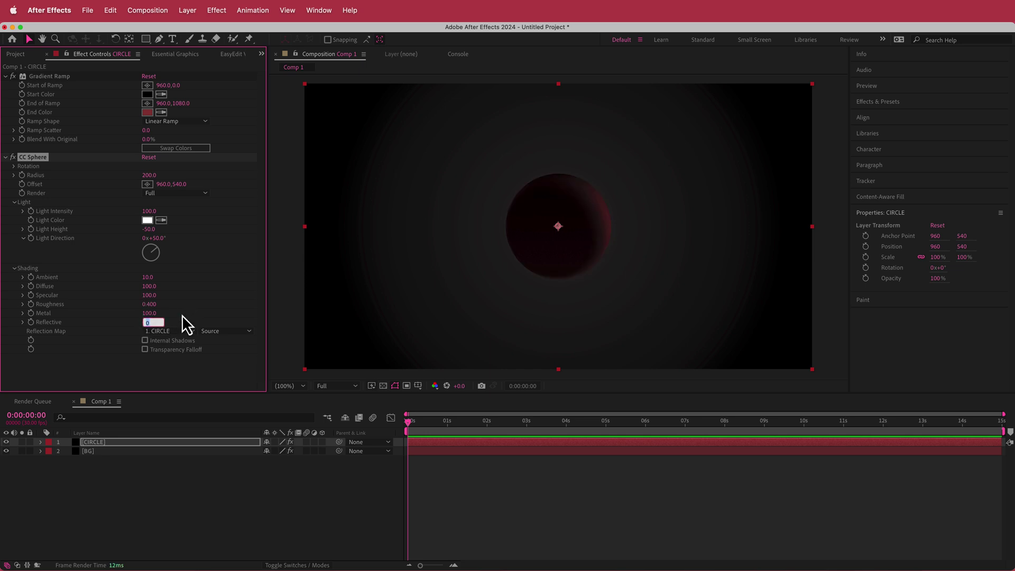
text(20)
key(Return)
Angle the sphere's light direction to 59° and swap the gradient colours.
mouse_move(159, 238)
mouse_down()
mouse_move(170, 238)
mouse_move(145, 238)
mouse_up()
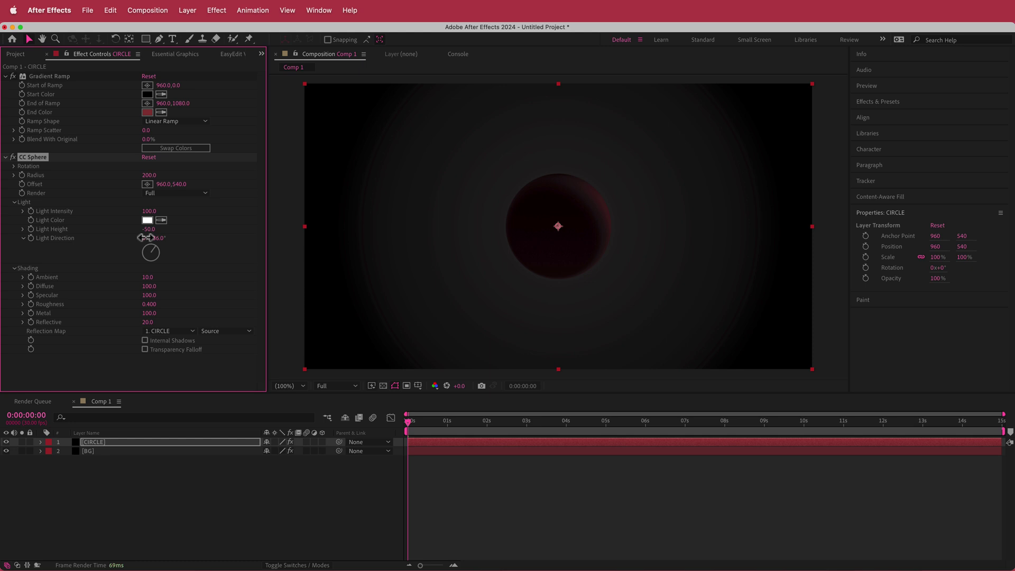
right_click(146, 238)
click(175, 235)
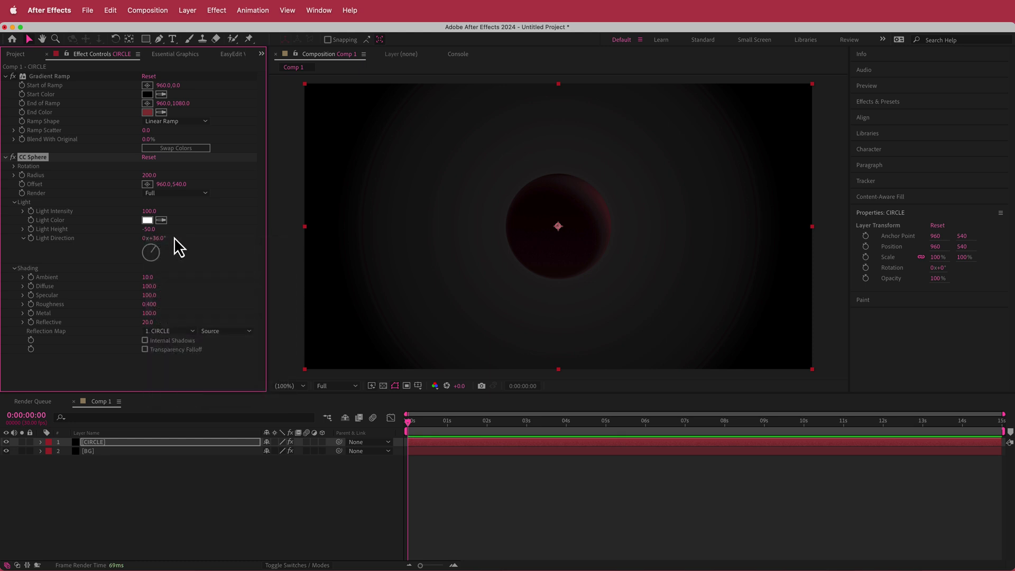
mouse_move(154, 238)
mouse_down()
mouse_move(174, 238)
mouse_move(163, 238)
mouse_up()
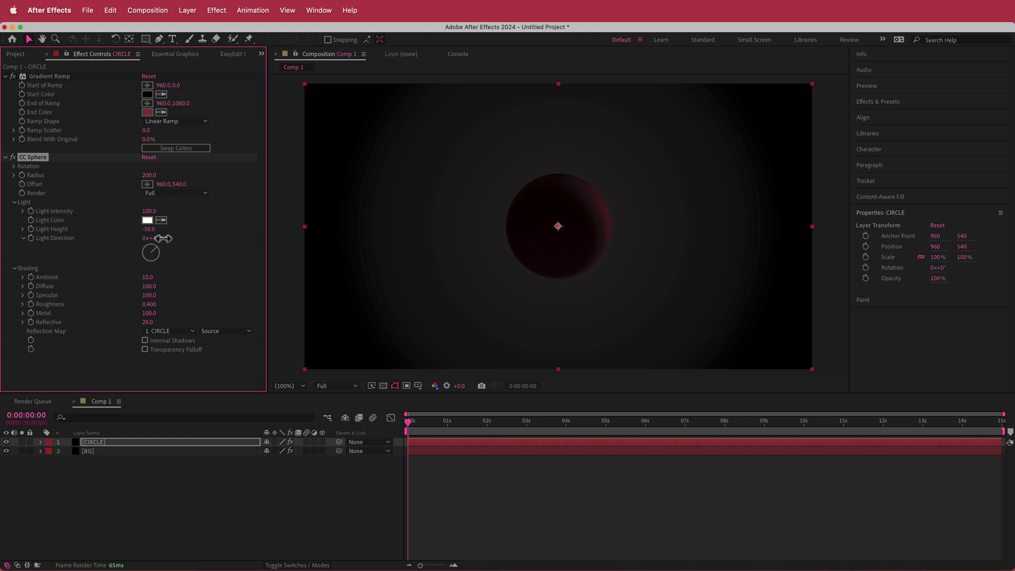
click(176, 147)
drag(161, 239, 162, 240)
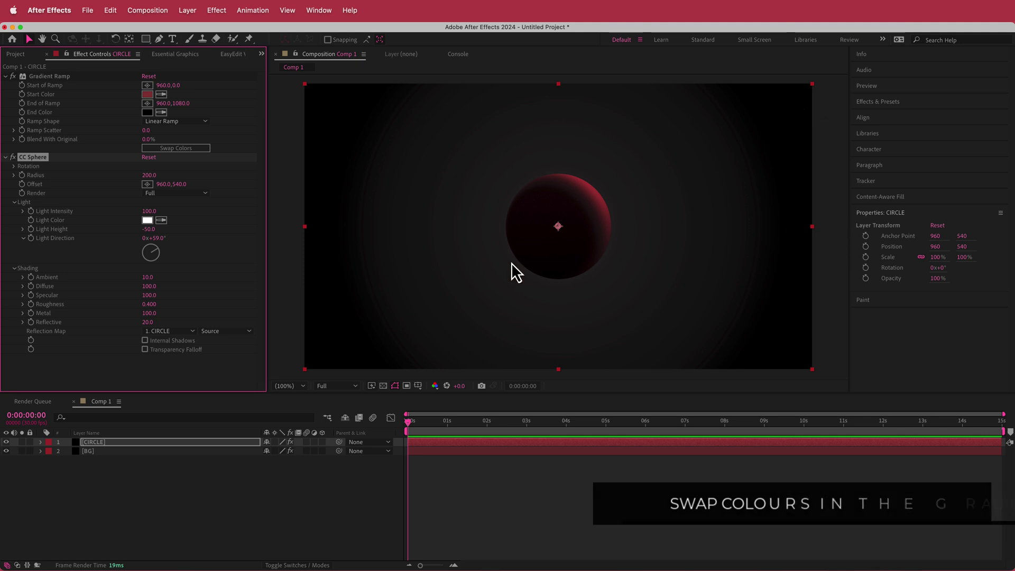
key(ctrl+space)
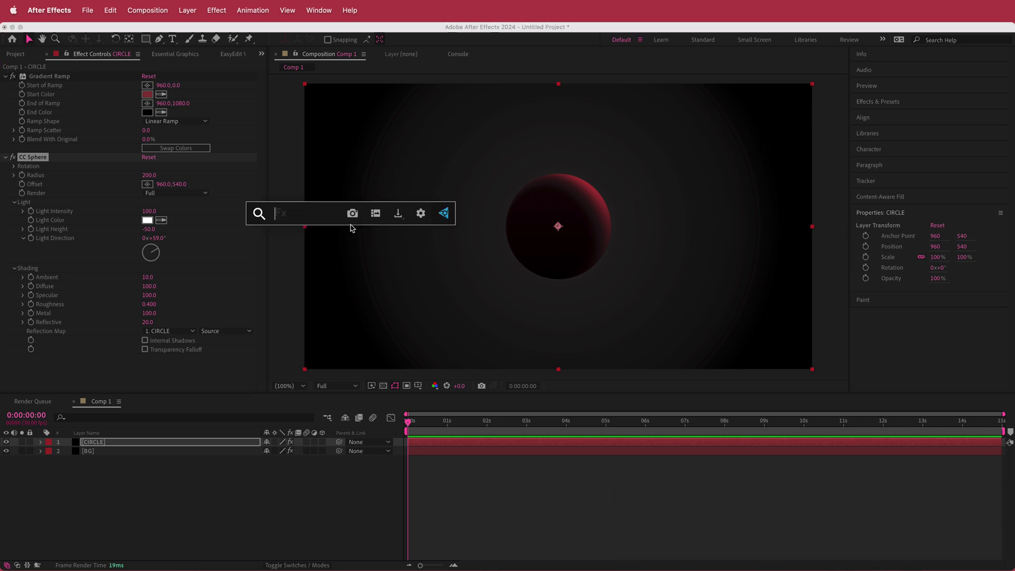
Add Glow based on Alpha Channel with threshold 65%, radius 20 and intensity 0.2.
text(glow)
key(Return)
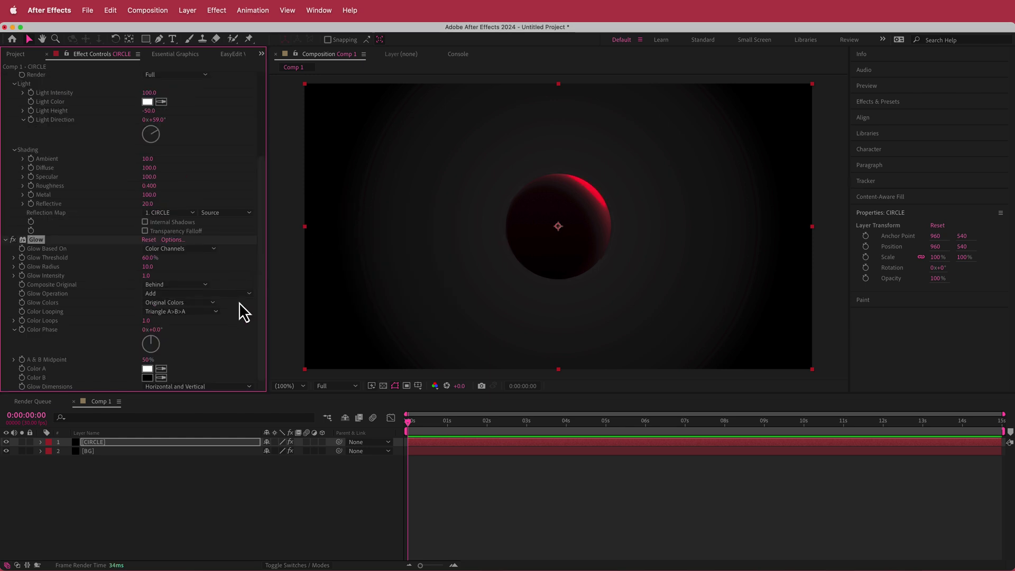
click(191, 250)
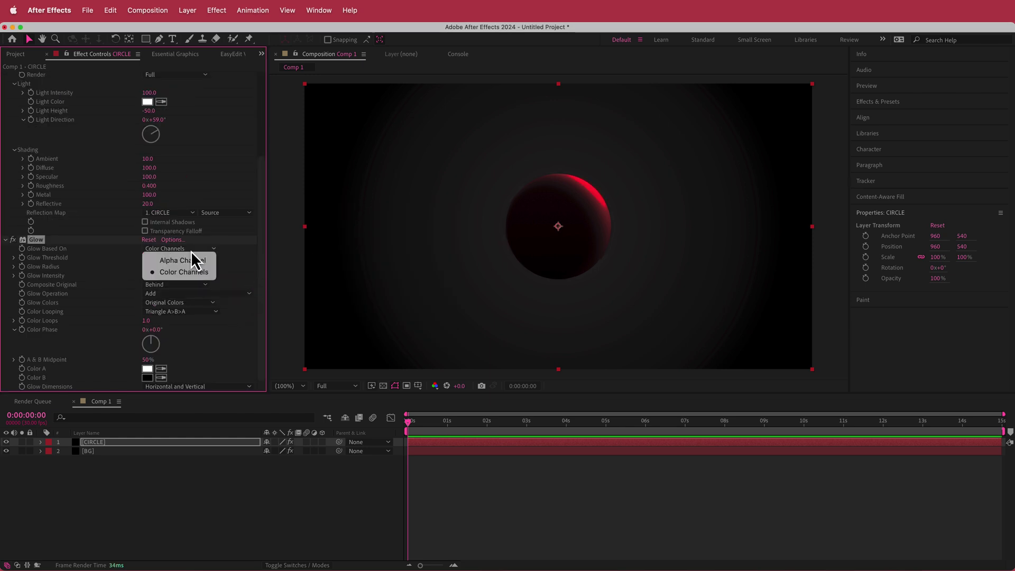
click(198, 259)
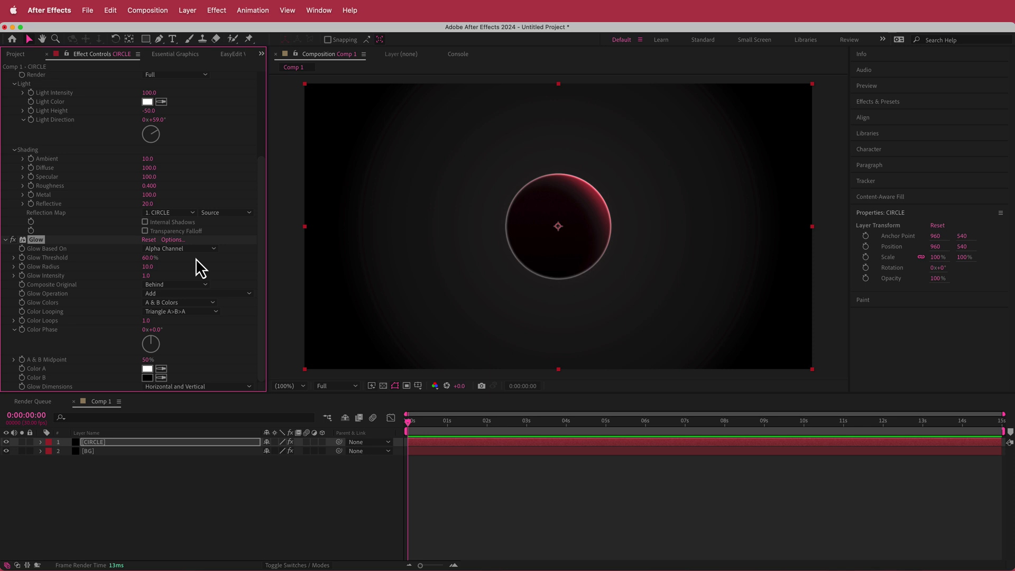
click(149, 258)
text(65)
key(Tab)
key(Tab)
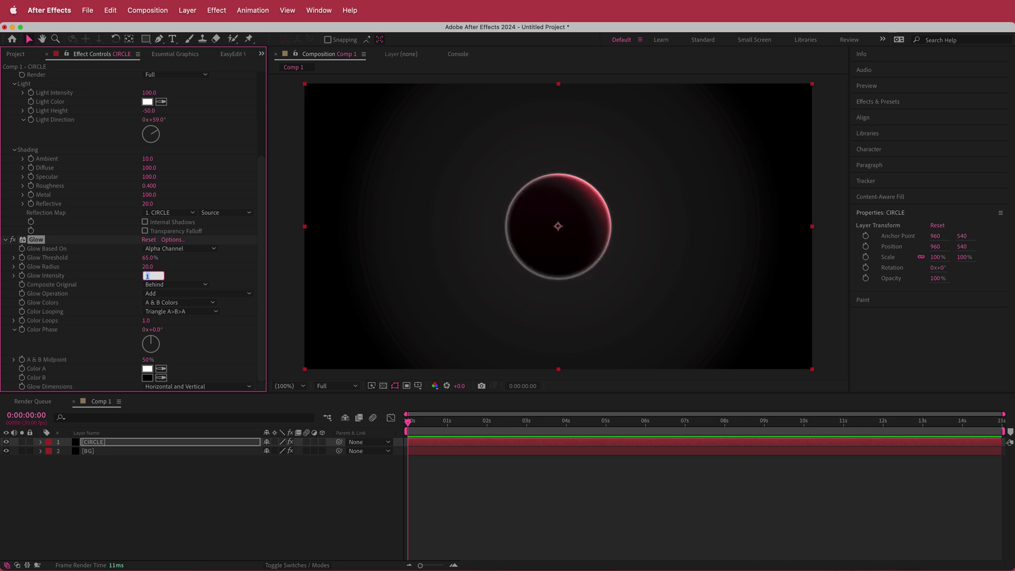
text(0.2)
key(Return)
Set the Glow's colour looping to Sawtooth B>A and Color A to A04747.
click(171, 313)
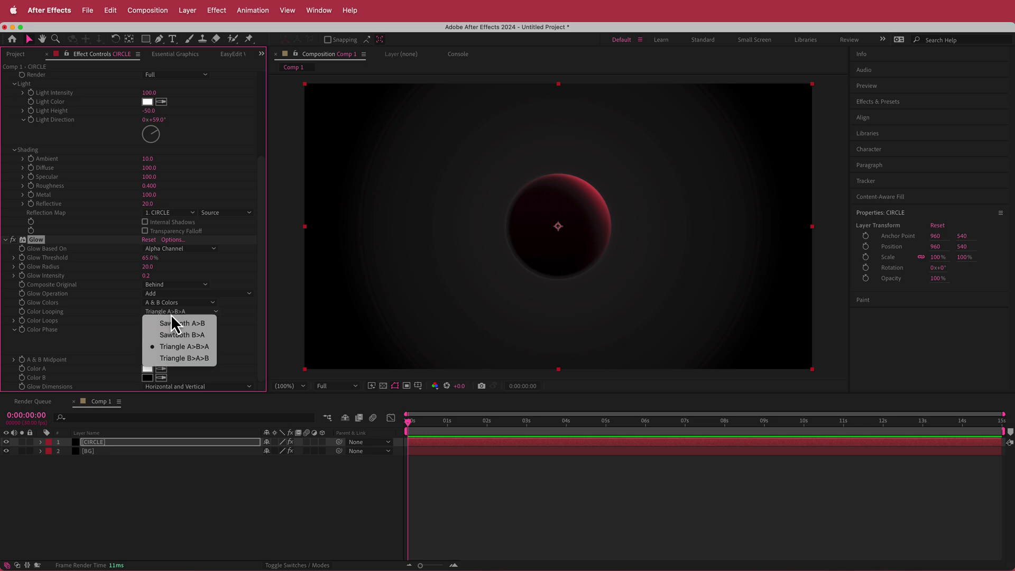
click(189, 338)
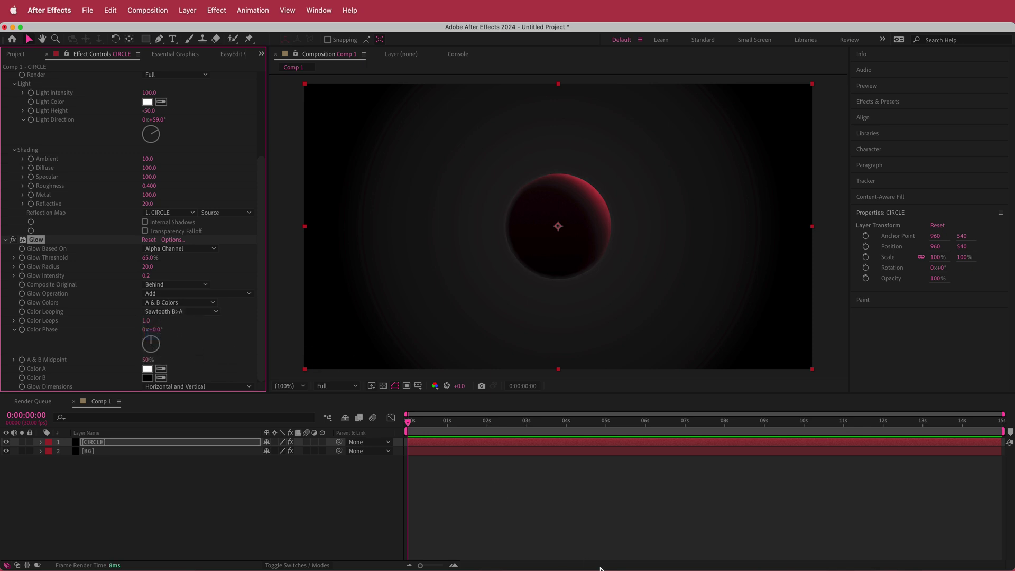
key(super+Tab)
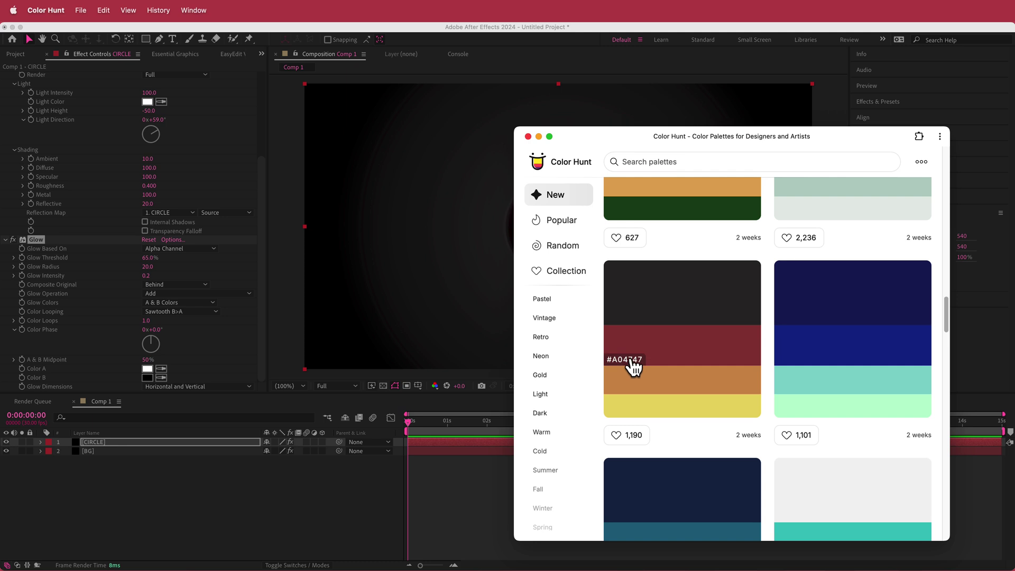
click(161, 373)
click(148, 370)
text(A04747)
click(270, 201)
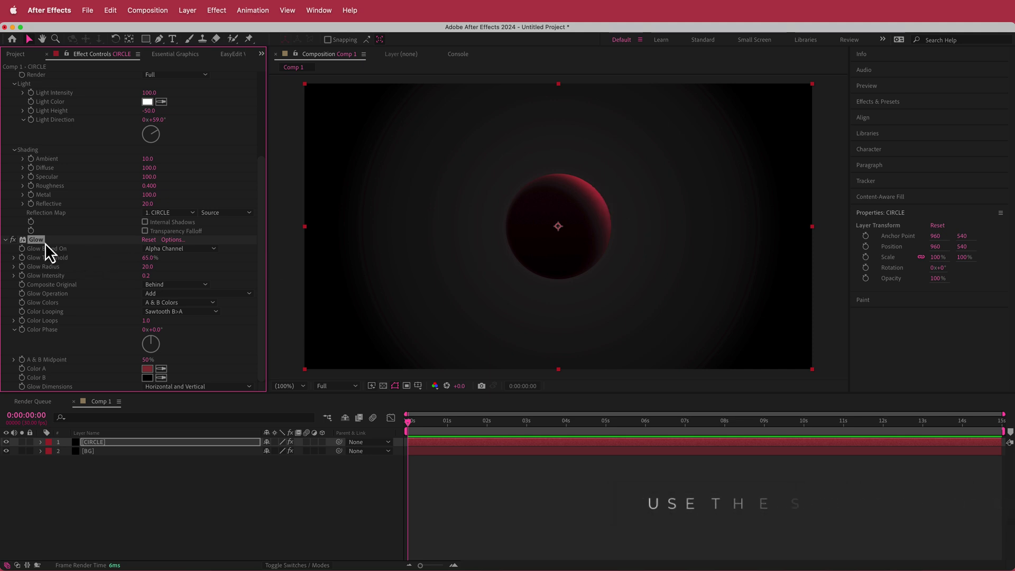
Duplicate the Glow as Glow 2 with a radius of 150.
key(super+d)
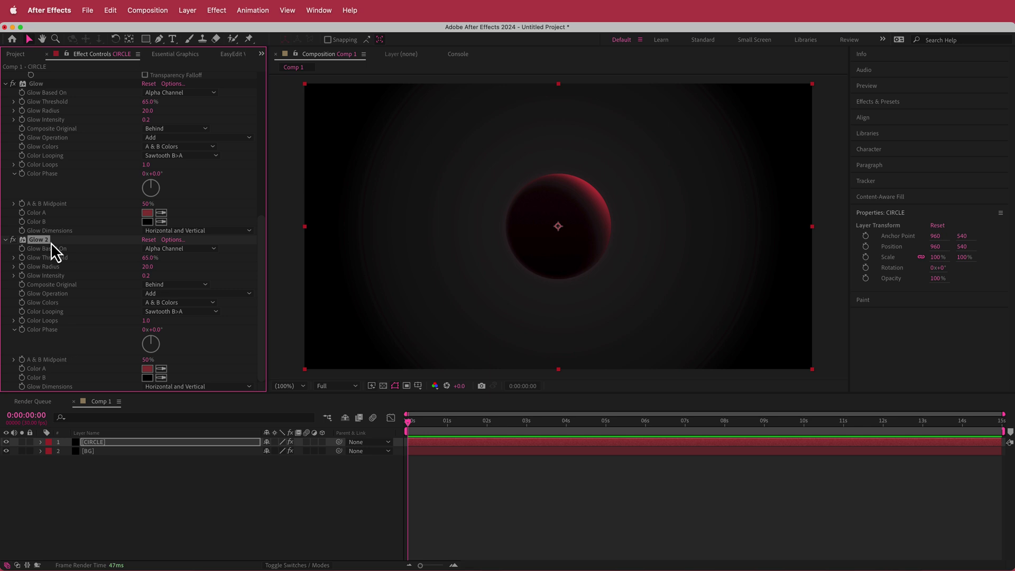
click(148, 267)
text(150)
key(Return)
Darken Glow 2's red Color A and make the planet layer 3D.
click(147, 369)
drag(113, 249, 113, 267)
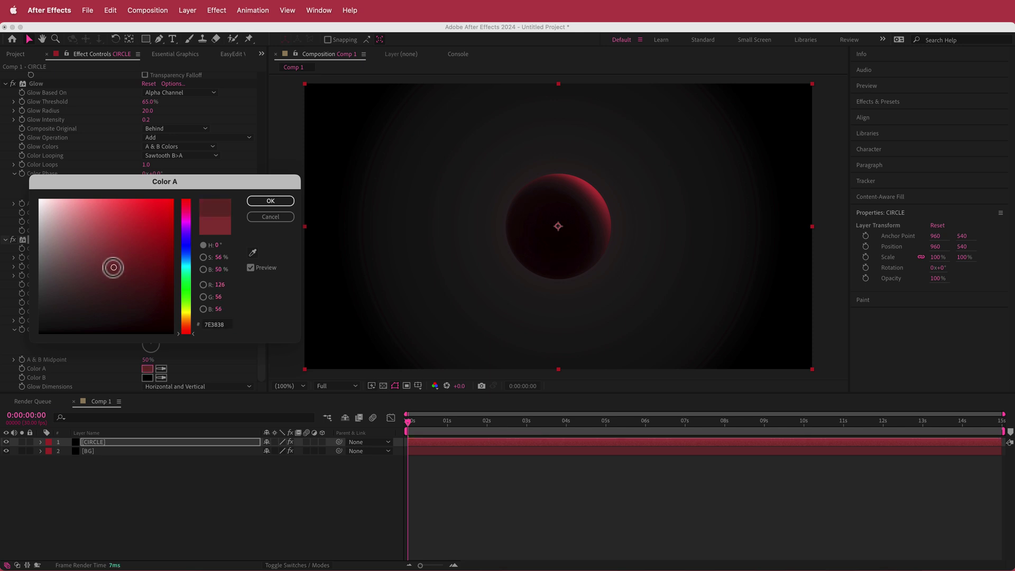
click(264, 202)
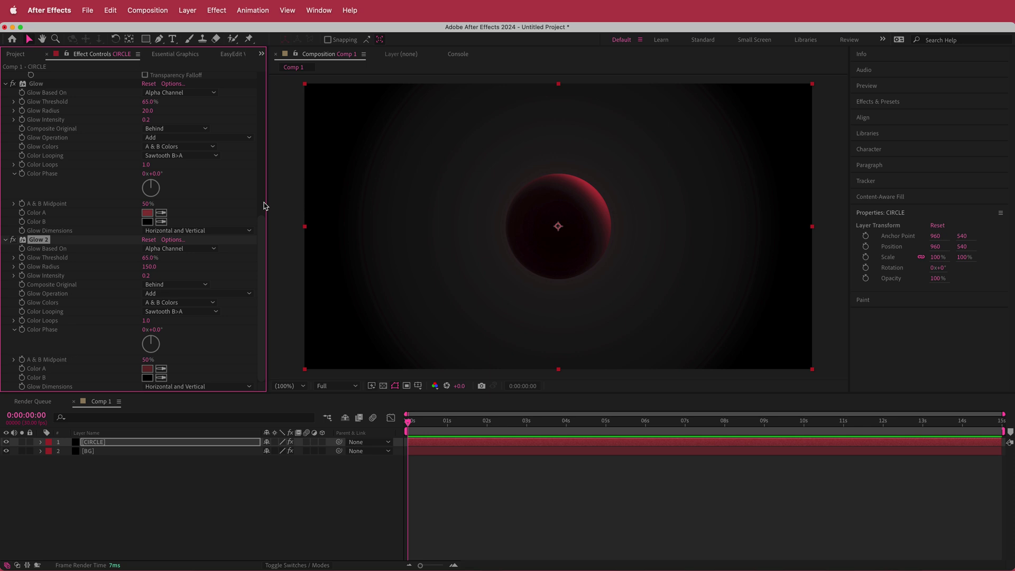
click(322, 442)
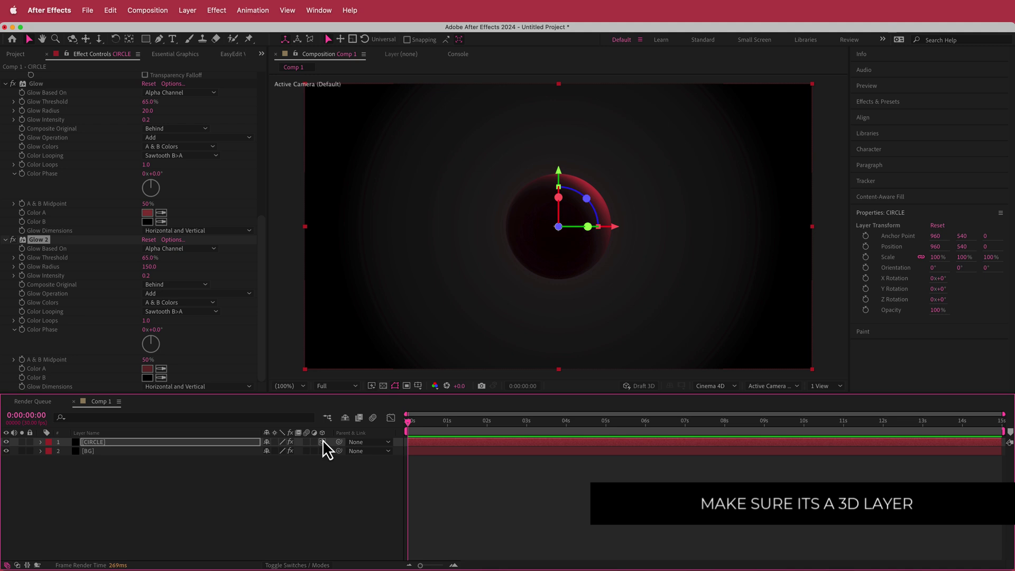
Duplicate the CIRCLE layer and rename the copy SMALLER PLANET.
click(198, 494)
click(97, 443)
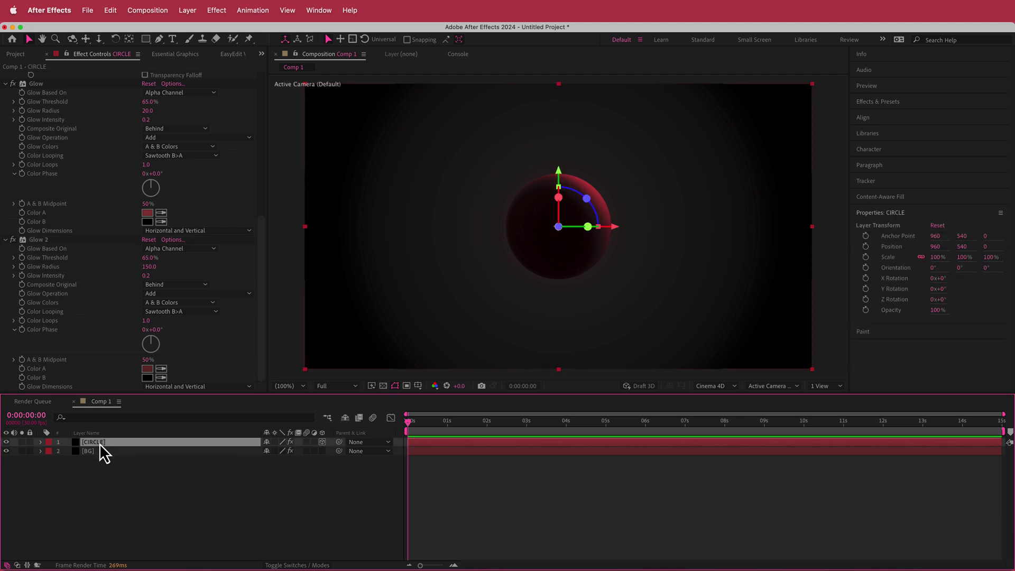
key(super+d)
key(Return)
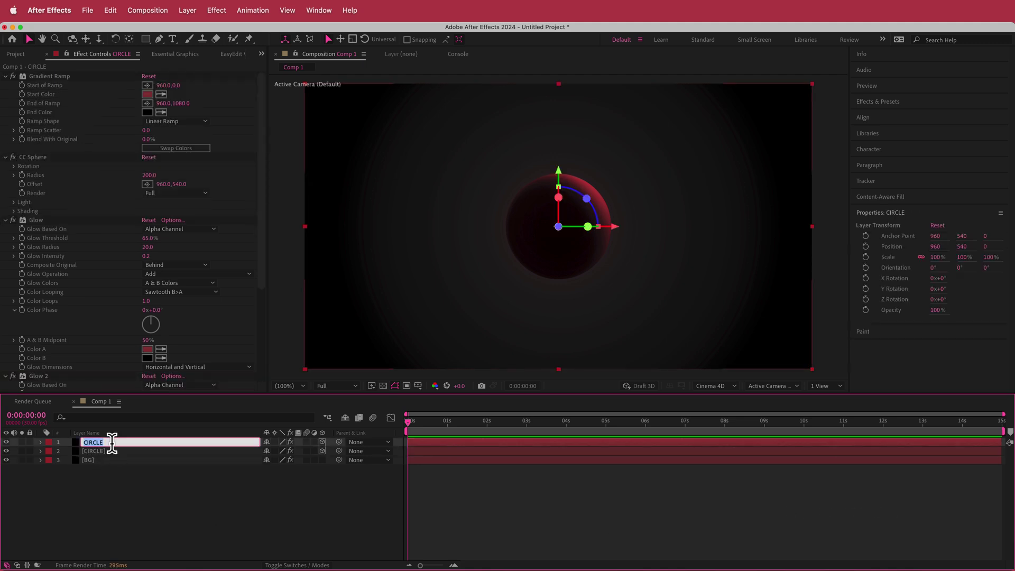
text(SMALLE)
text(R)
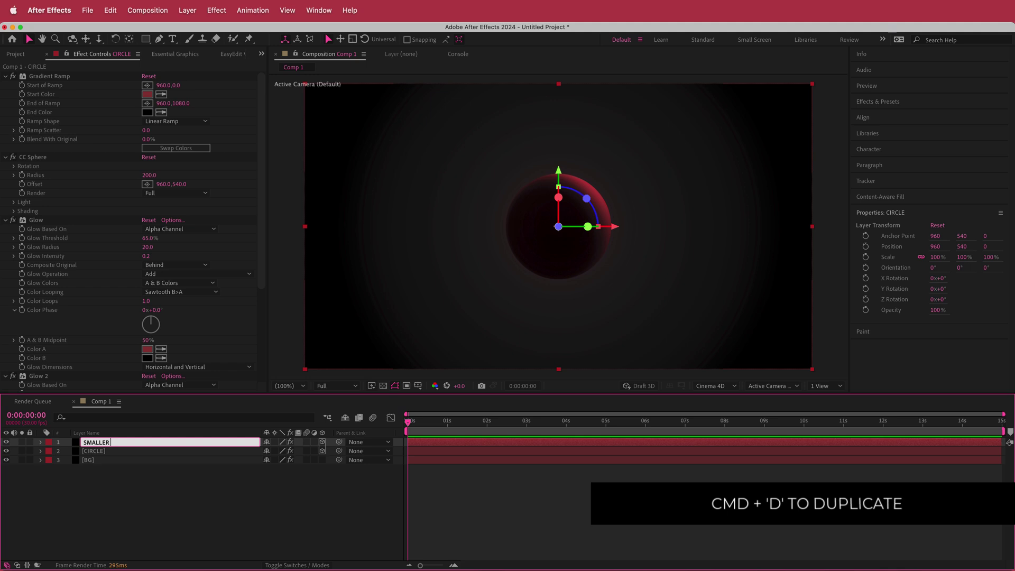
text( PLANET)
key(Return)
Scale SMALLER PLANET to 59% and move it right to X 1410.
key(s)
drag(276, 451, 256, 456)
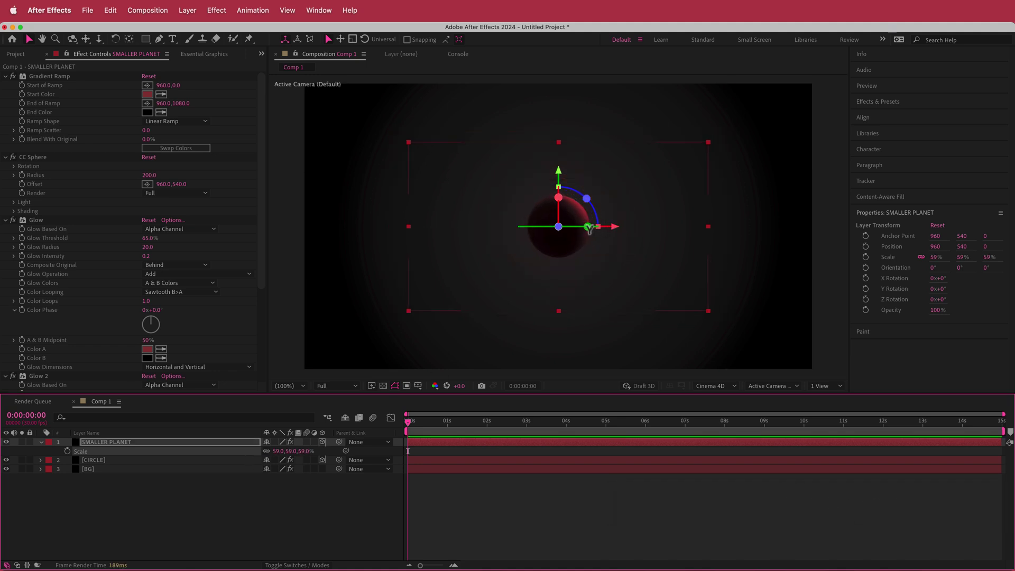
drag(611, 226, 734, 227)
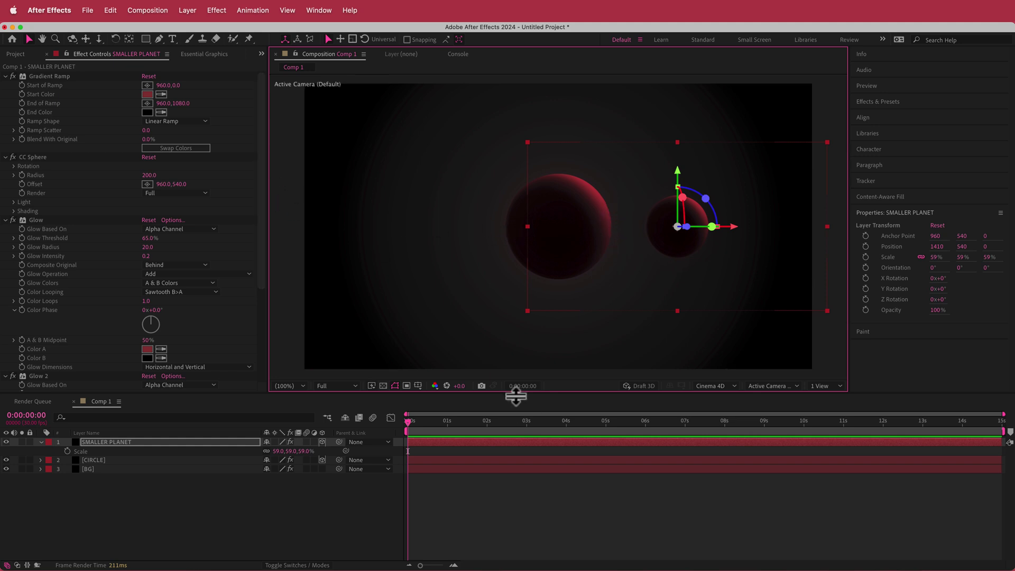
key(super+Tab)
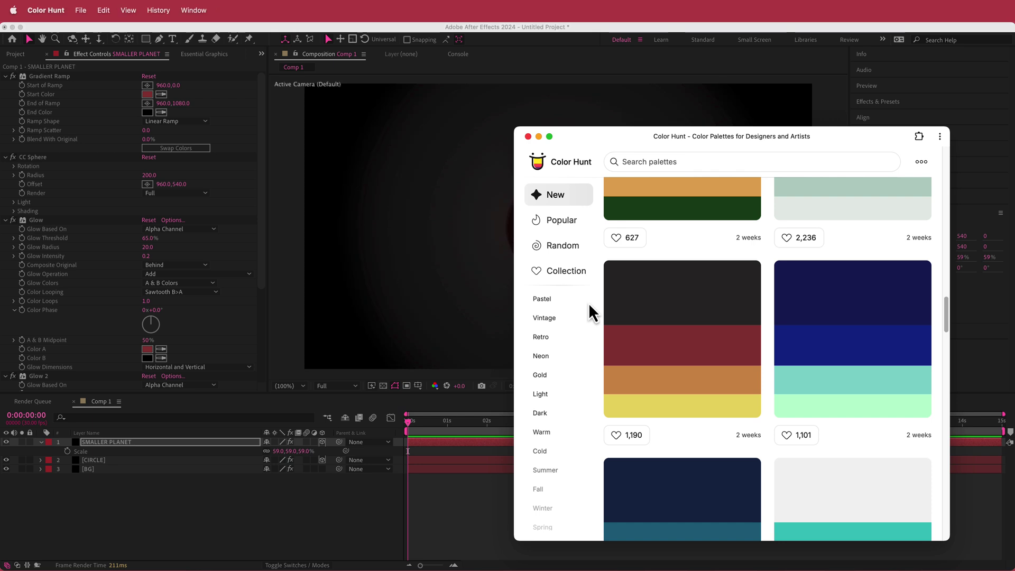
click(633, 398)
click(148, 96)
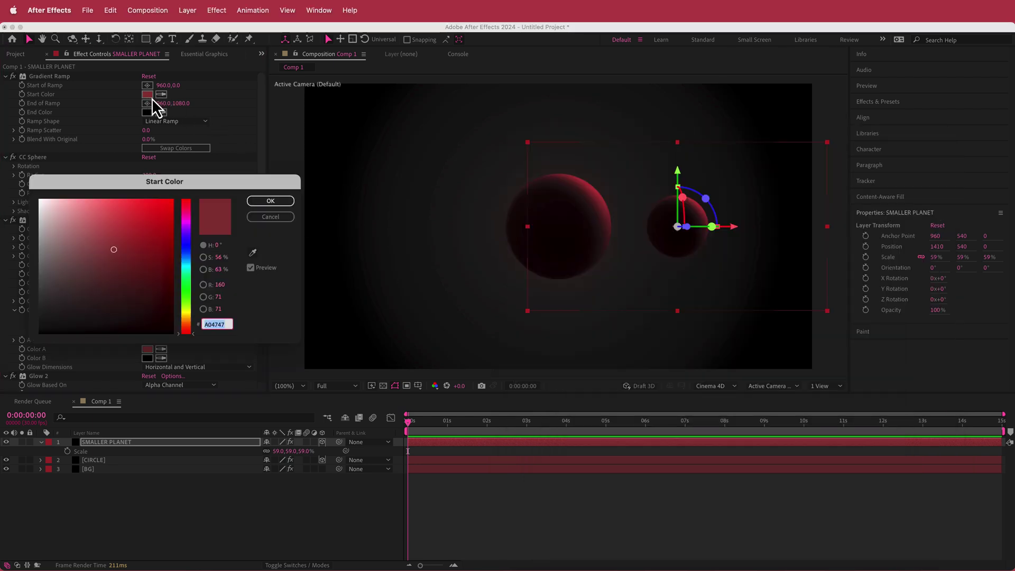
Set the smaller planet's gradient Start Color and Glow Color A to orange D8A25E.
key(super+v)
click(268, 202)
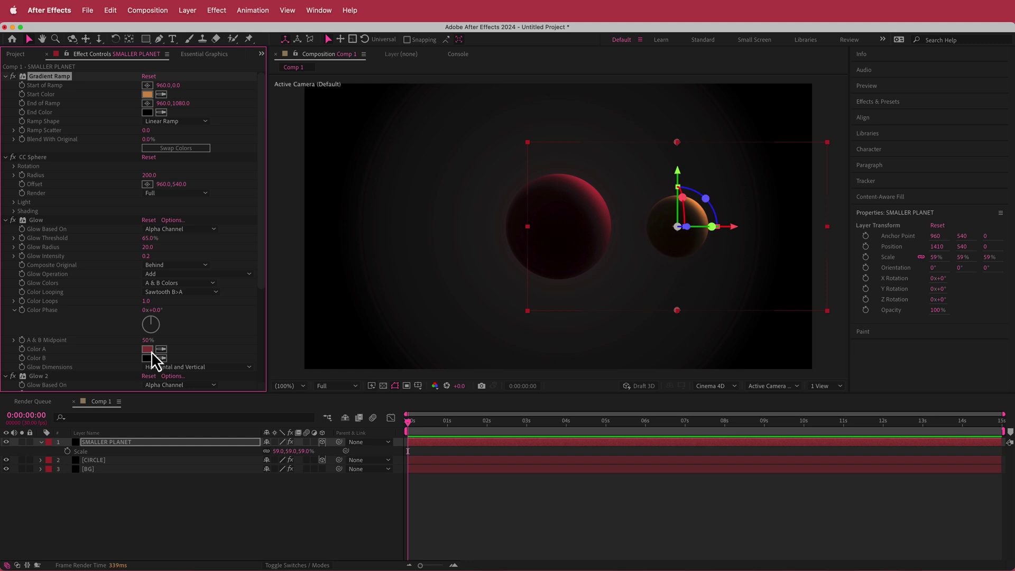
click(148, 349)
key(super+v)
click(268, 202)
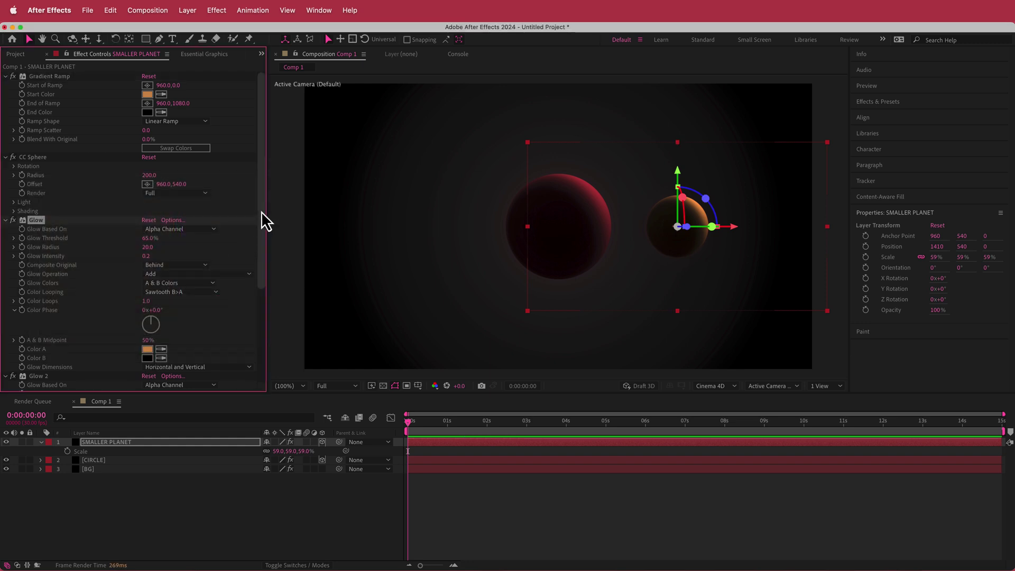
drag(261, 211, 262, 307)
Give Glow 2's Color A a slightly darkened orange, B0844C.
click(147, 369)
key(super+v)
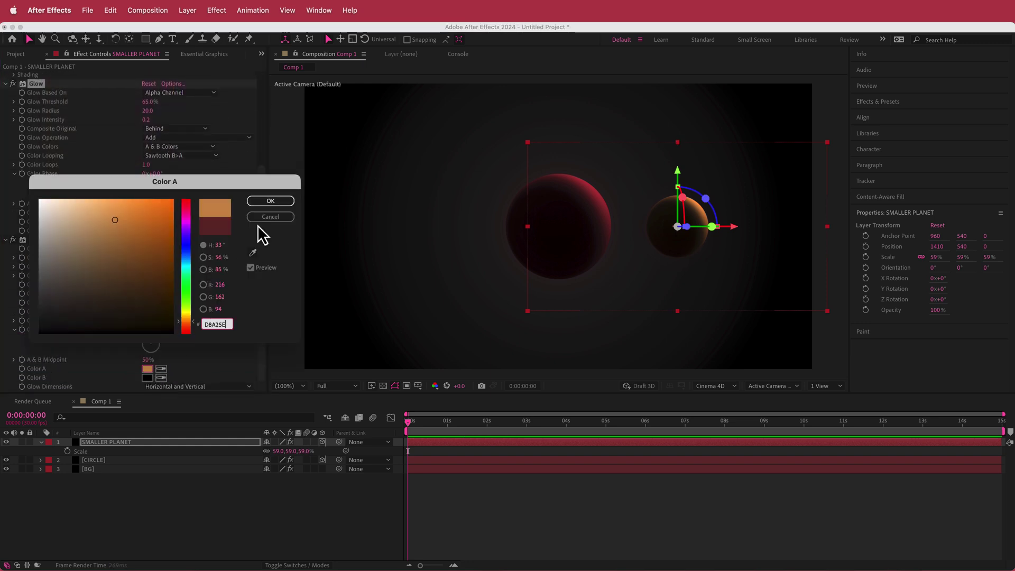
drag(115, 221, 115, 241)
click(270, 202)
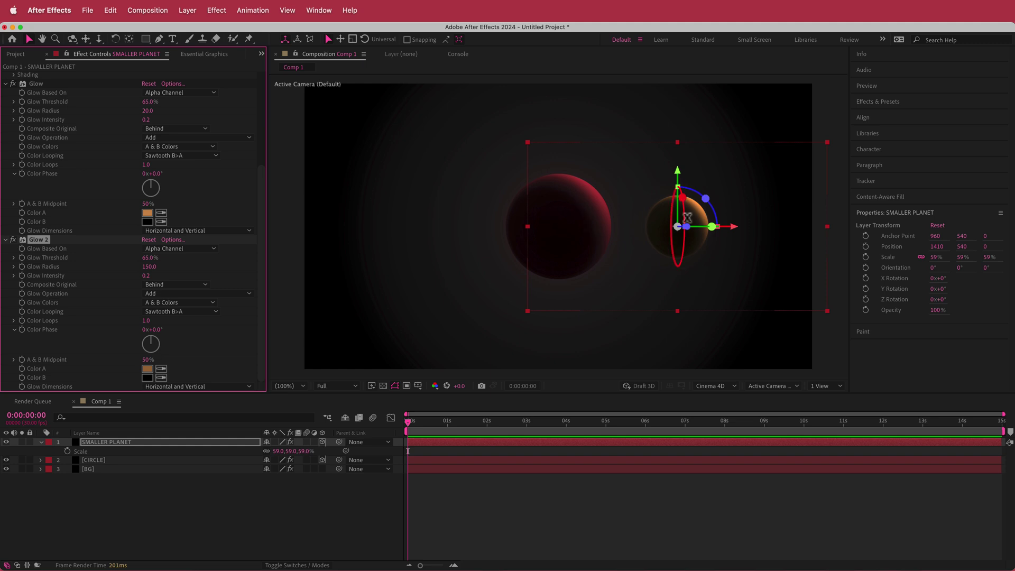
click(314, 511)
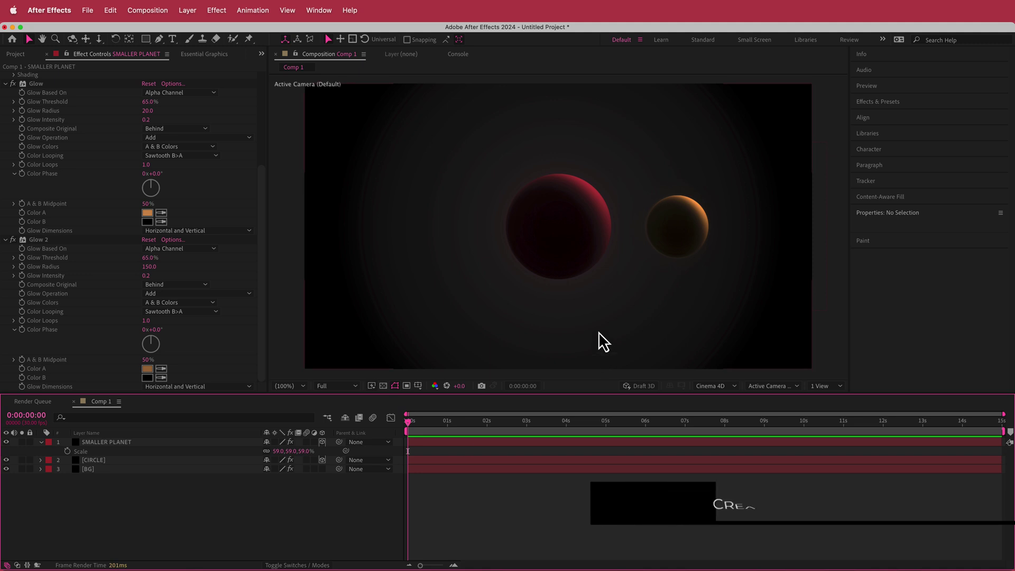
Add a Null Object and parent SMALLER PLANET to Null 1.
right_click(332, 444)
mouse_move(356, 451)
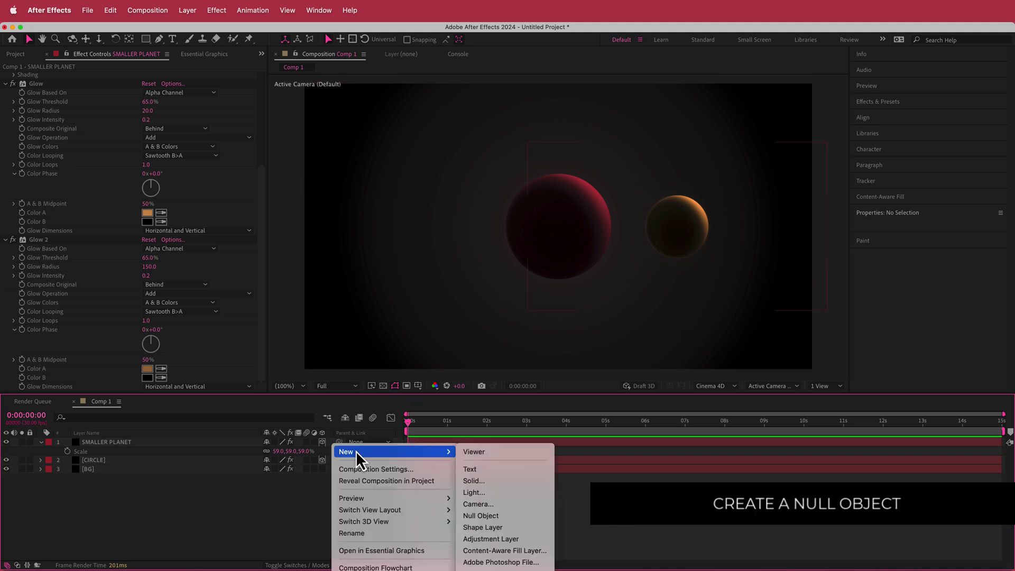
click(500, 515)
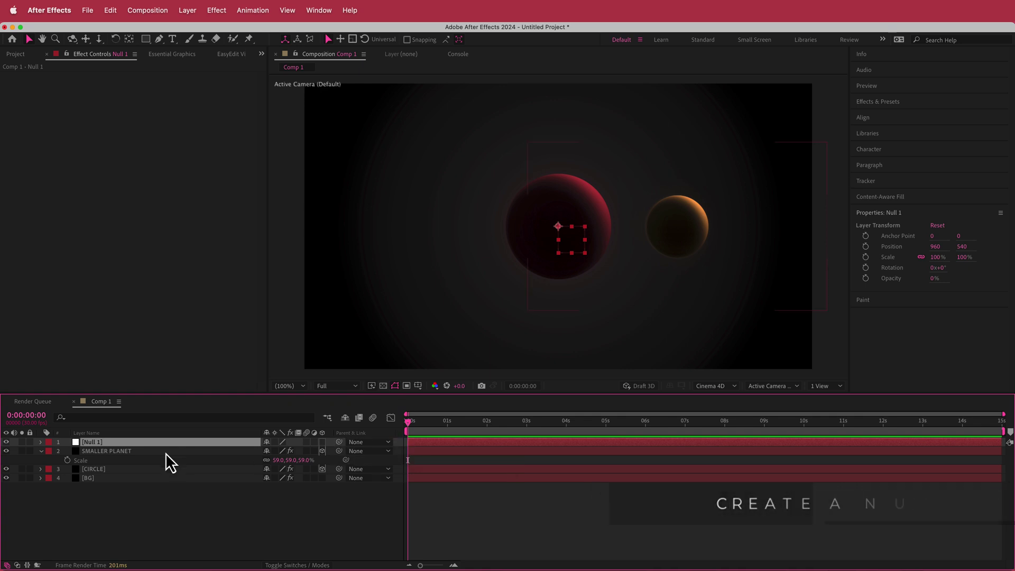
click(123, 451)
drag(158, 446, 110, 443)
Make Null 1 3D with a time*200 Y Rotation expression so the planet orbits.
click(110, 442)
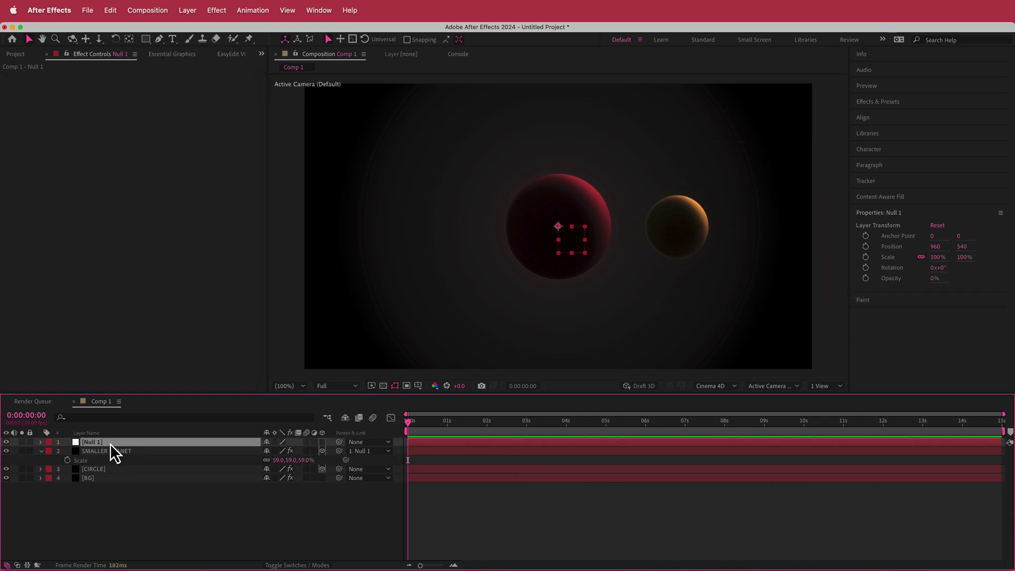
click(324, 442)
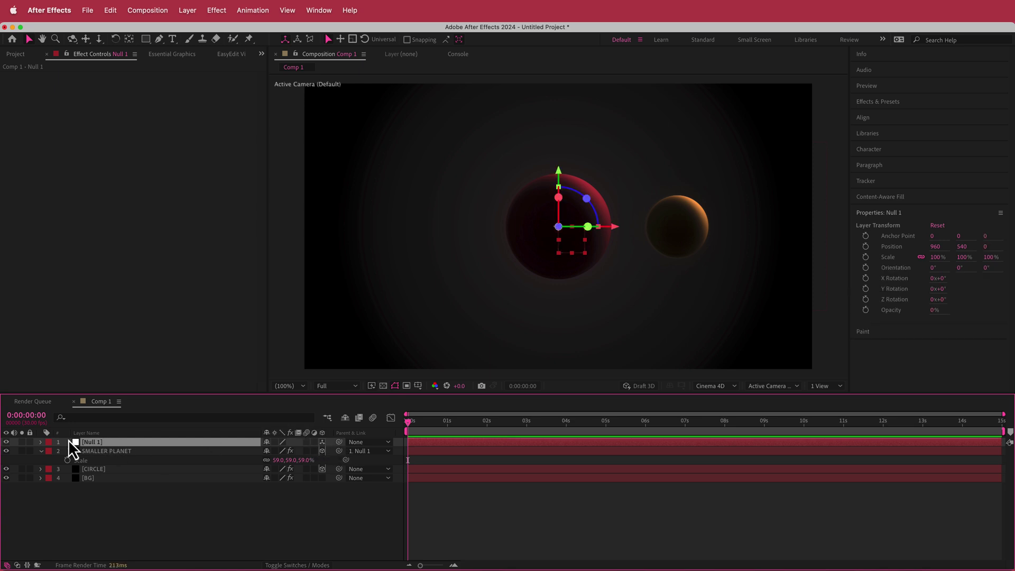
click(40, 443)
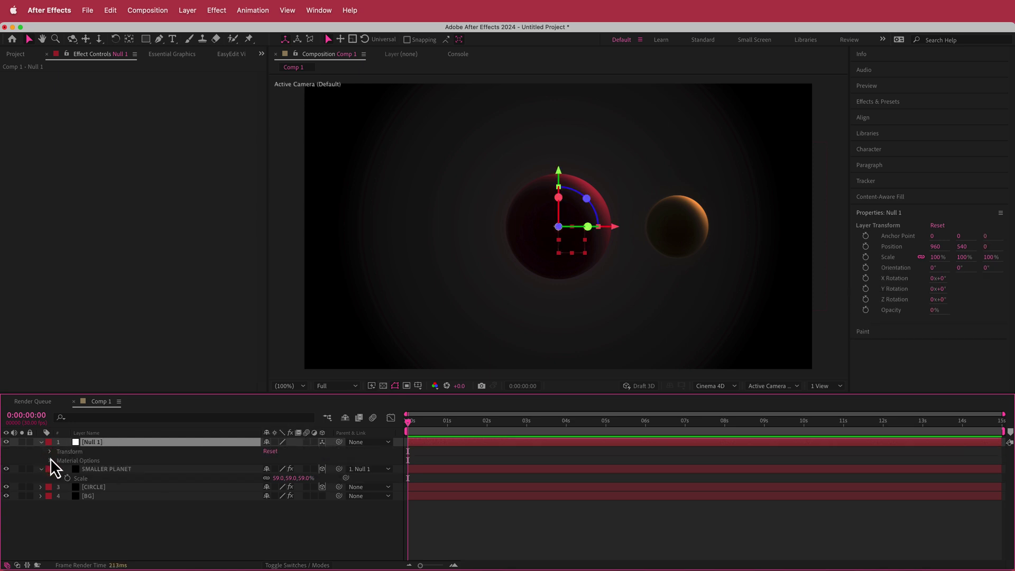
click(50, 452)
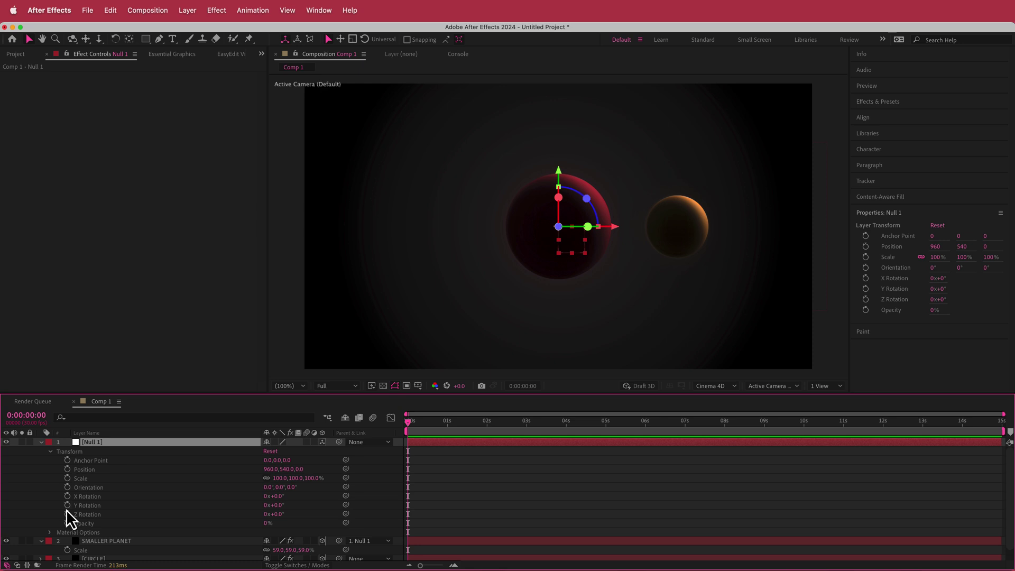
alt+click(68, 506)
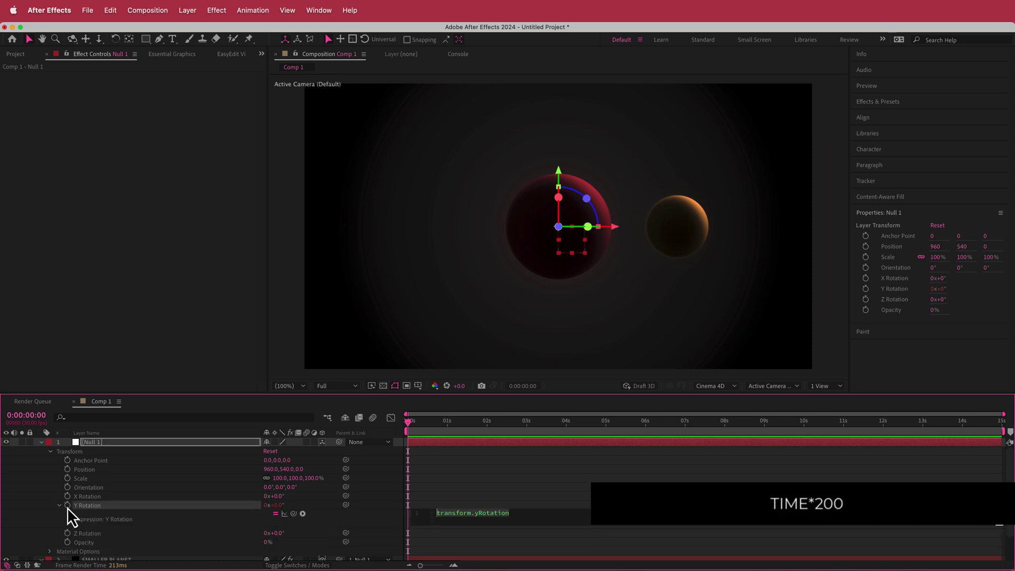
text(time*)
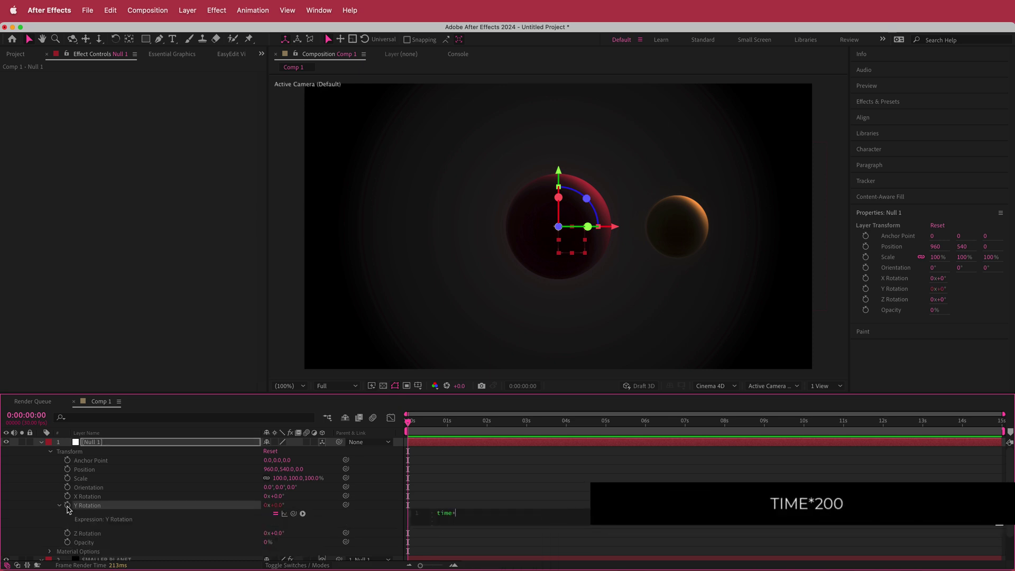
drag(409, 423, 523, 436)
Preview the orbit, then set SMALLER PLANET's Auto-Orient to Orient Towards Camera.
key(space)
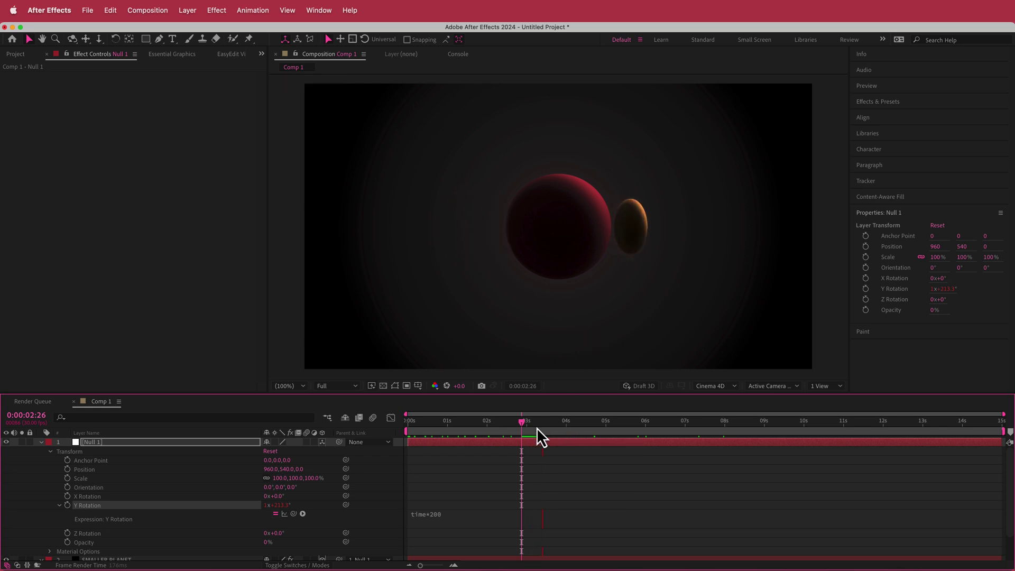
click(541, 423)
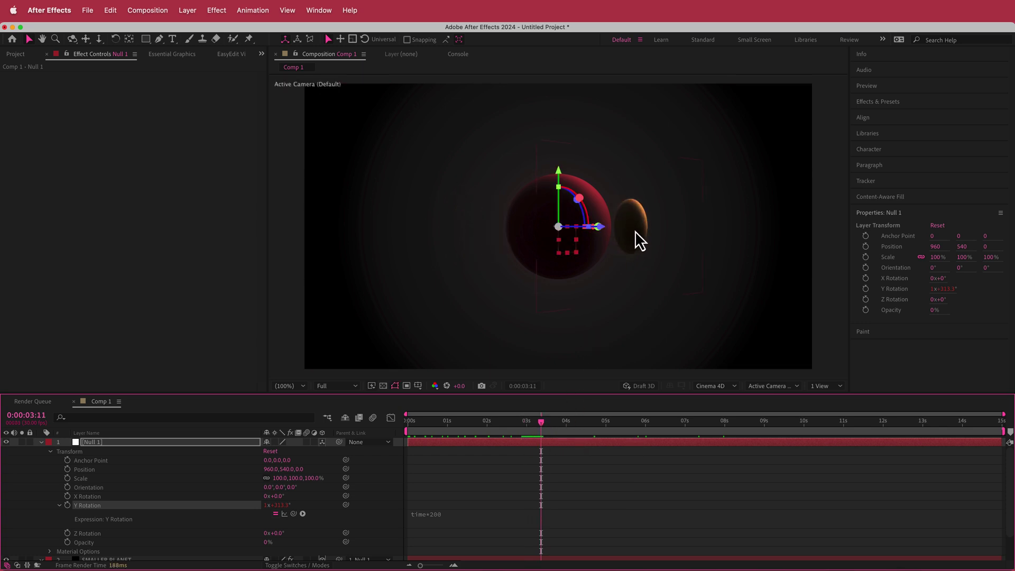
click(42, 442)
click(113, 451)
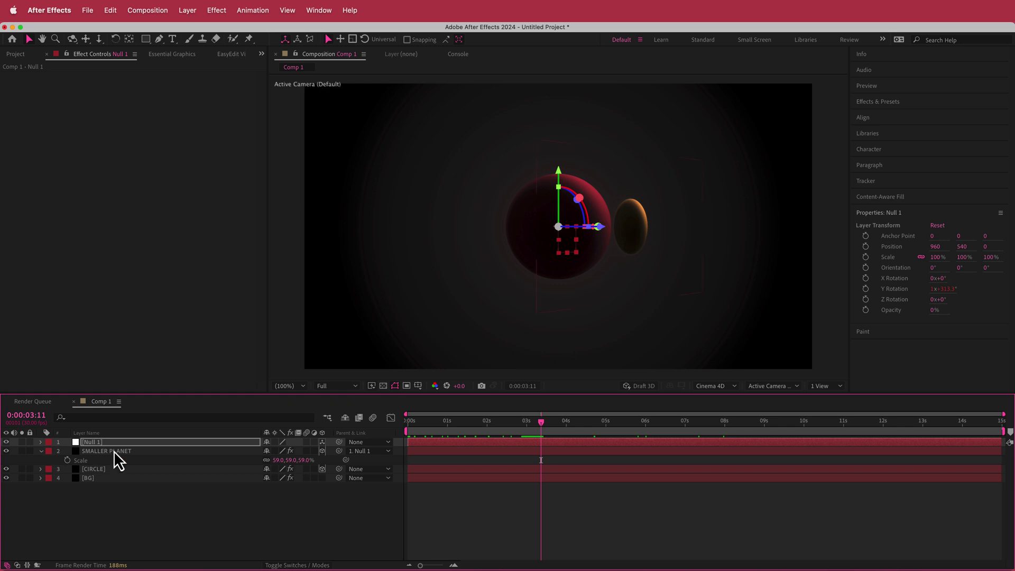
click(169, 500)
click(130, 451)
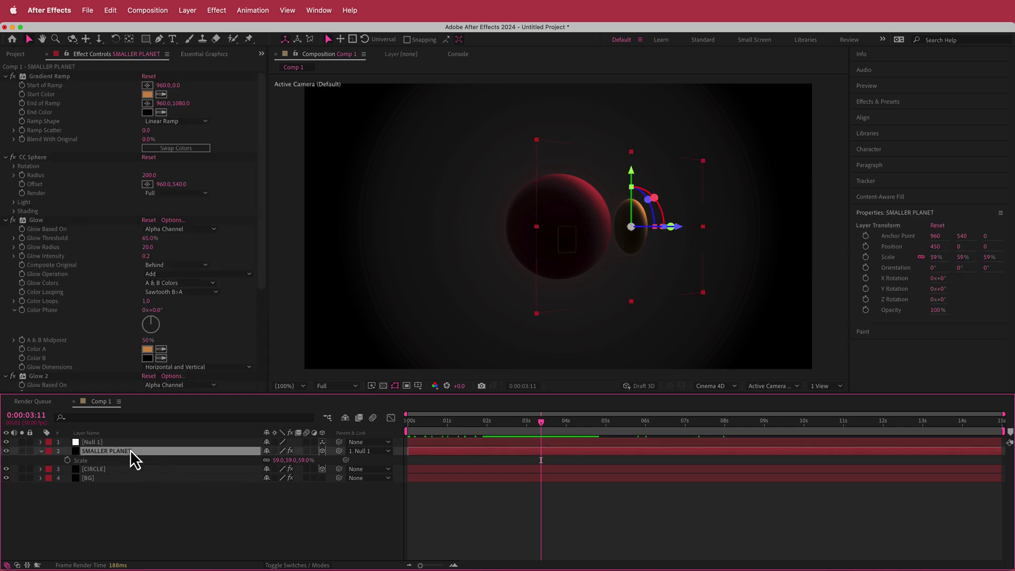
click(188, 10)
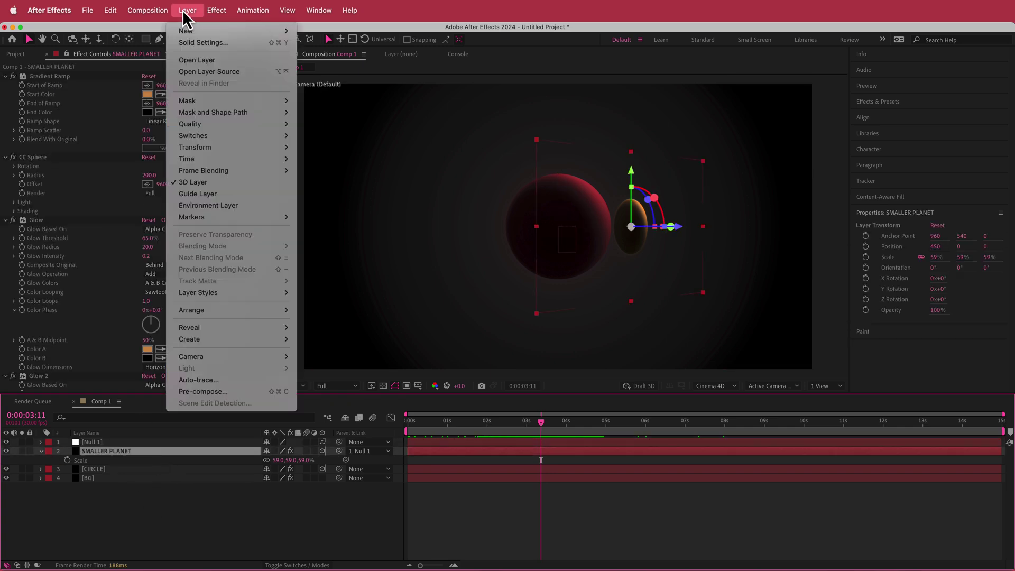
mouse_move(215, 148)
click(359, 332)
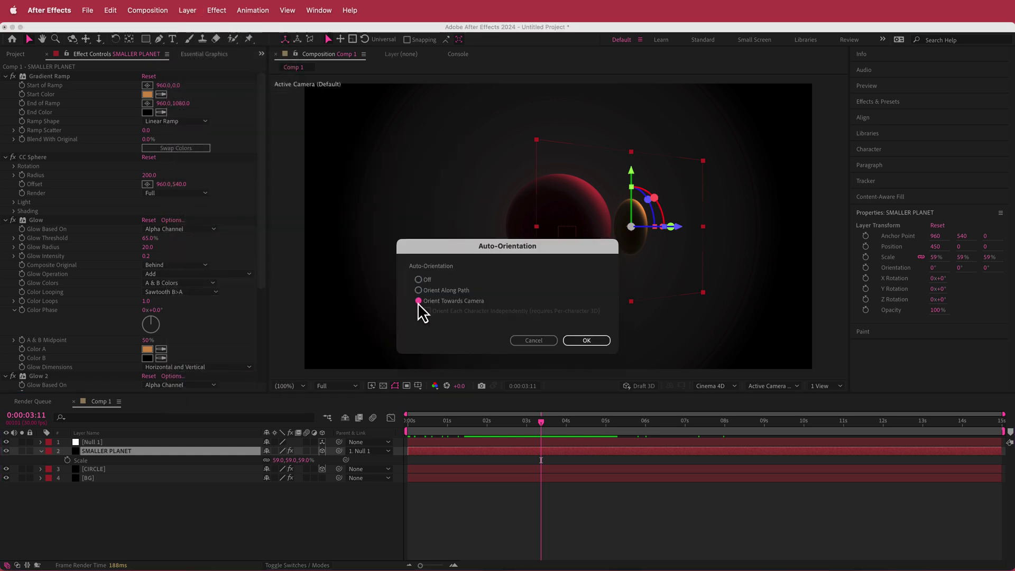
click(585, 341)
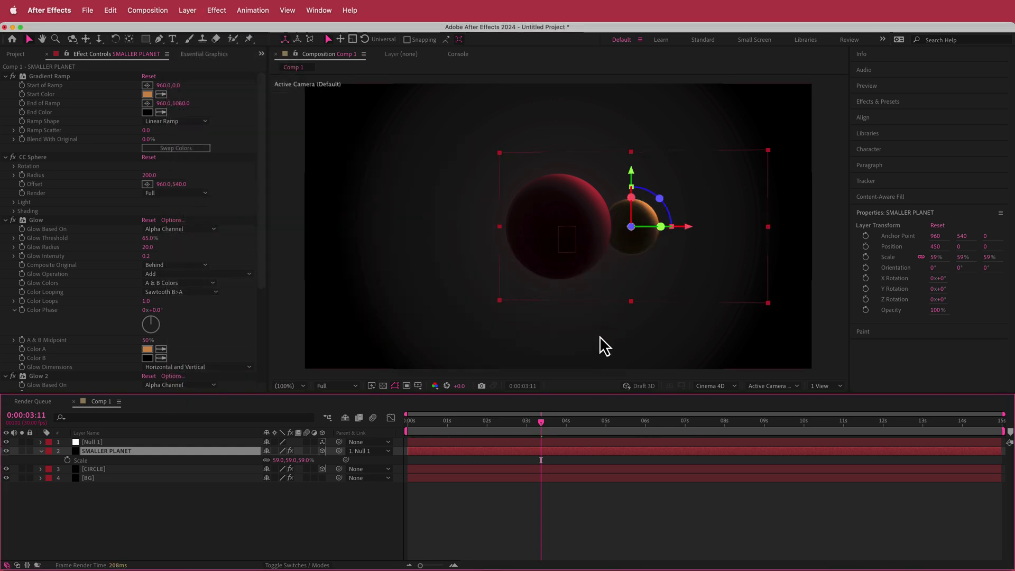
Drop preview resolution to Quarter and enable motion blur on SMALLER PLANET and CIRCLE, then preview.
drag(544, 422, 609, 422)
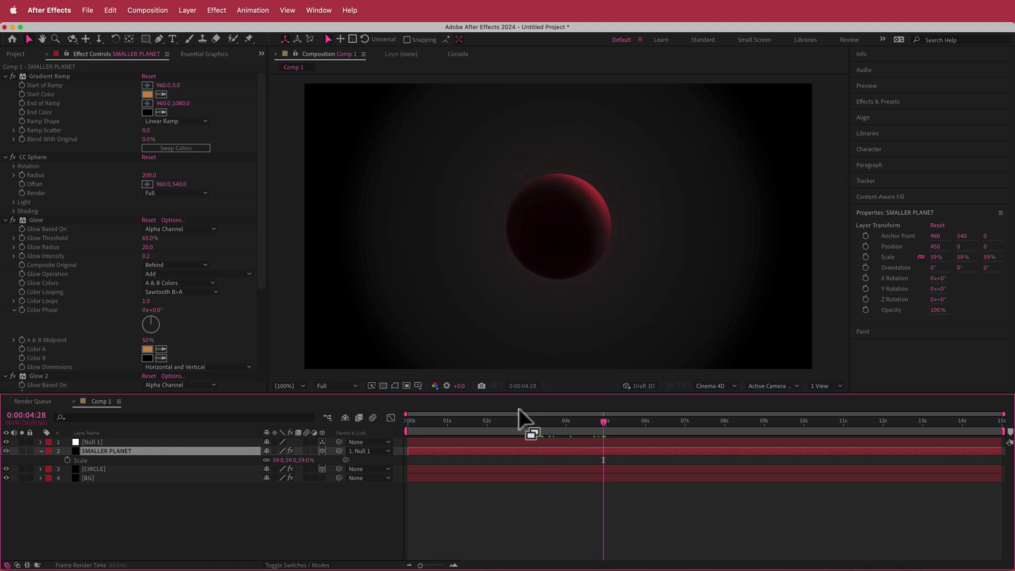
click(345, 387)
click(342, 444)
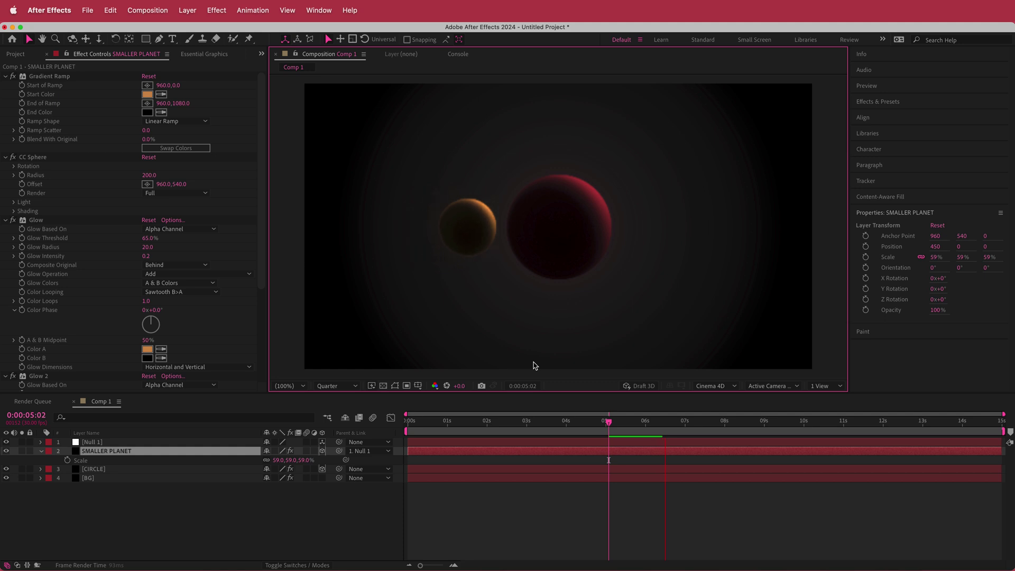
key(space)
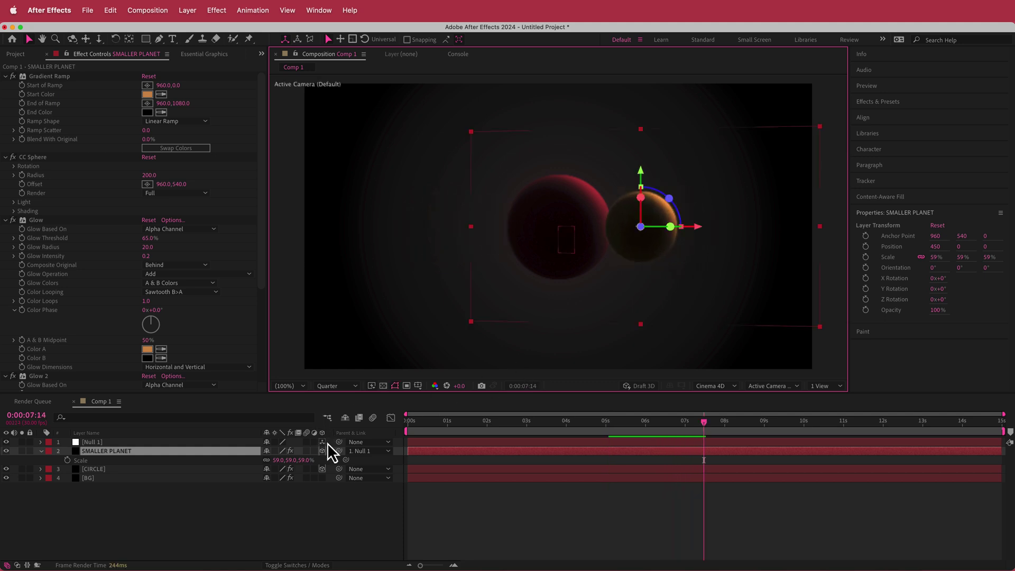
click(306, 442)
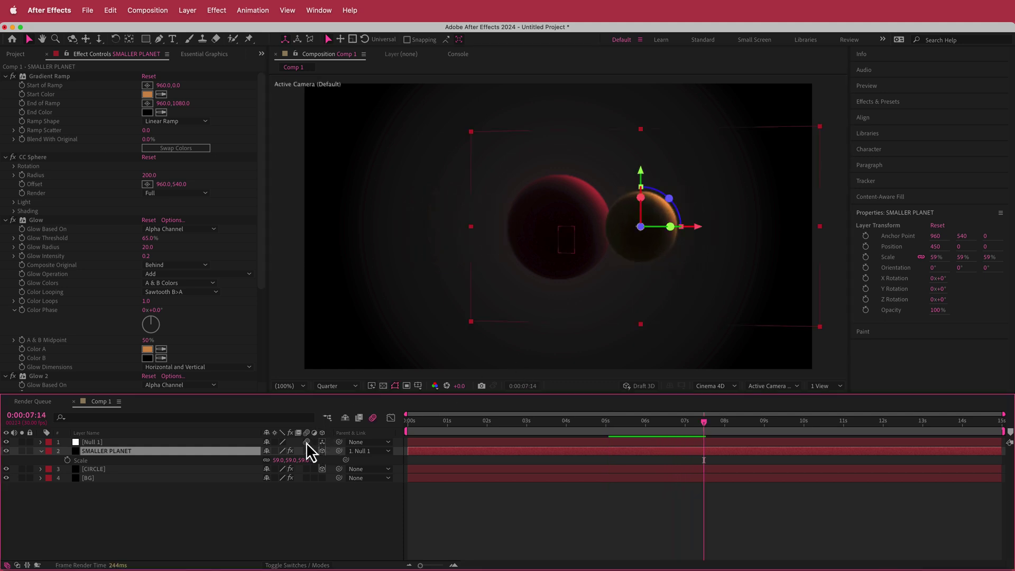
click(306, 469)
drag(702, 424, 448, 425)
key(space)
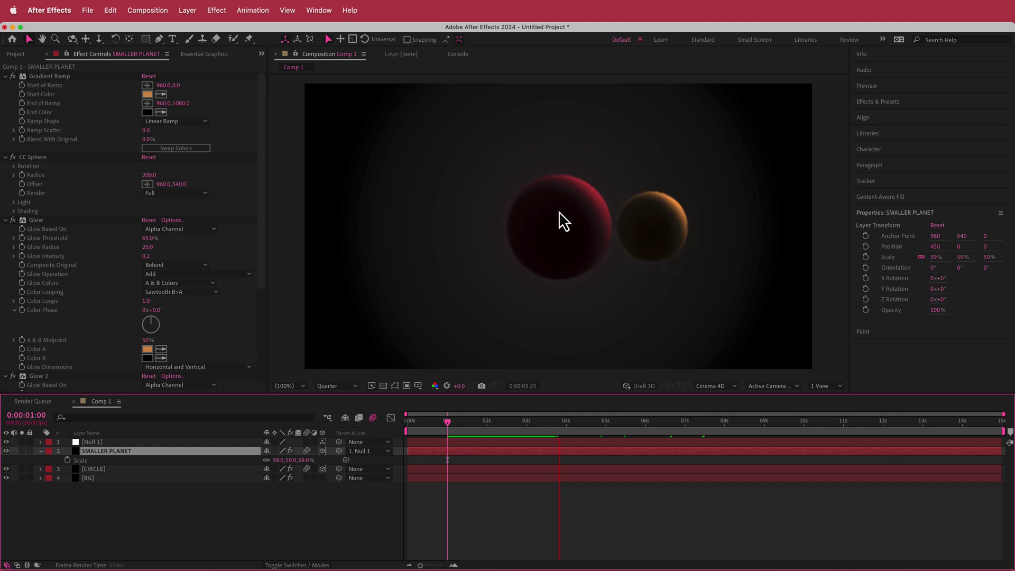
key(space)
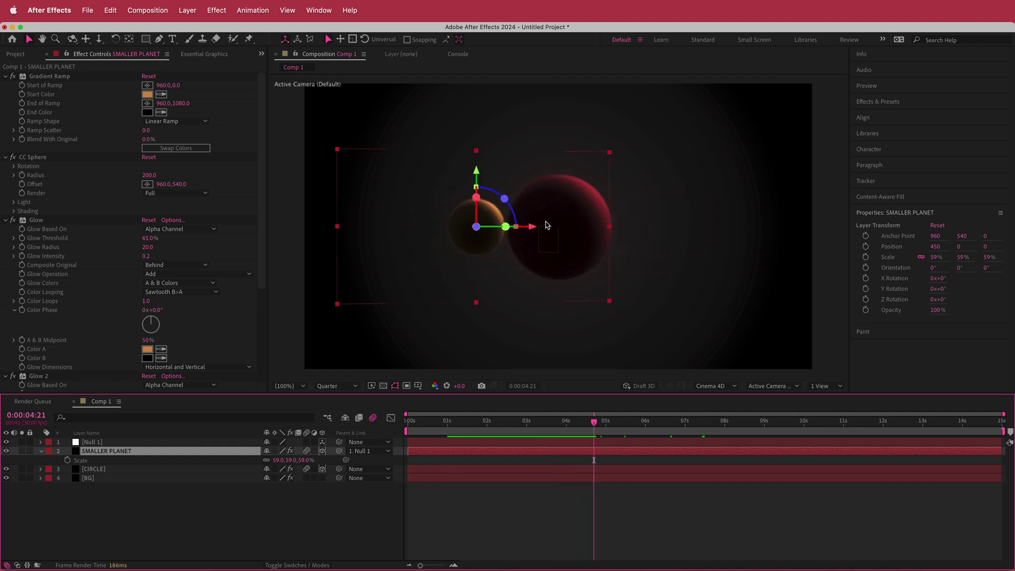
Nudge SMALLER PLANET right to position 490.2, 0, -6.8 and preview the wider orbit.
drag(595, 421, 407, 422)
drag(737, 227, 743, 239)
key(space)
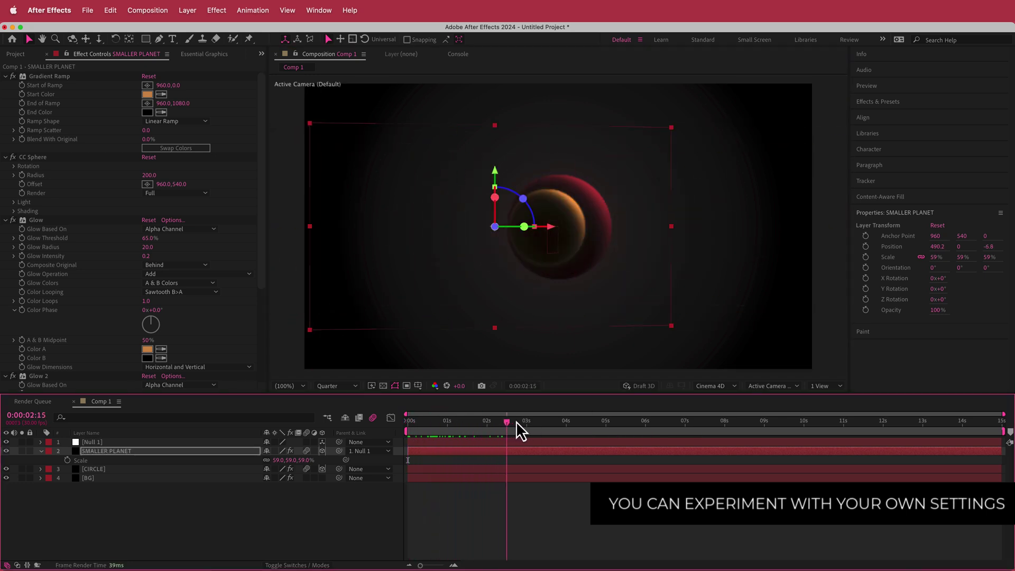
key(space)
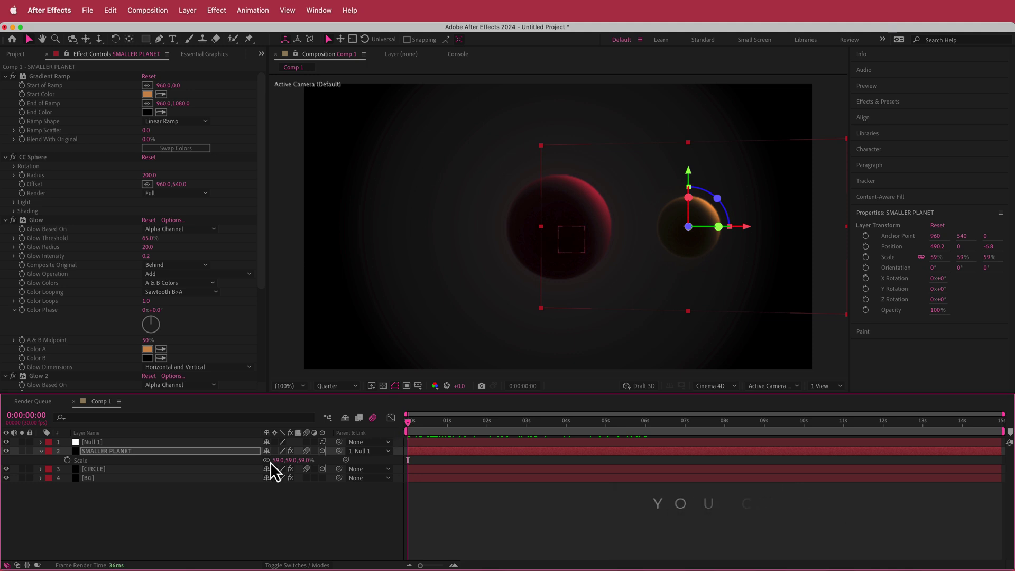
click(217, 510)
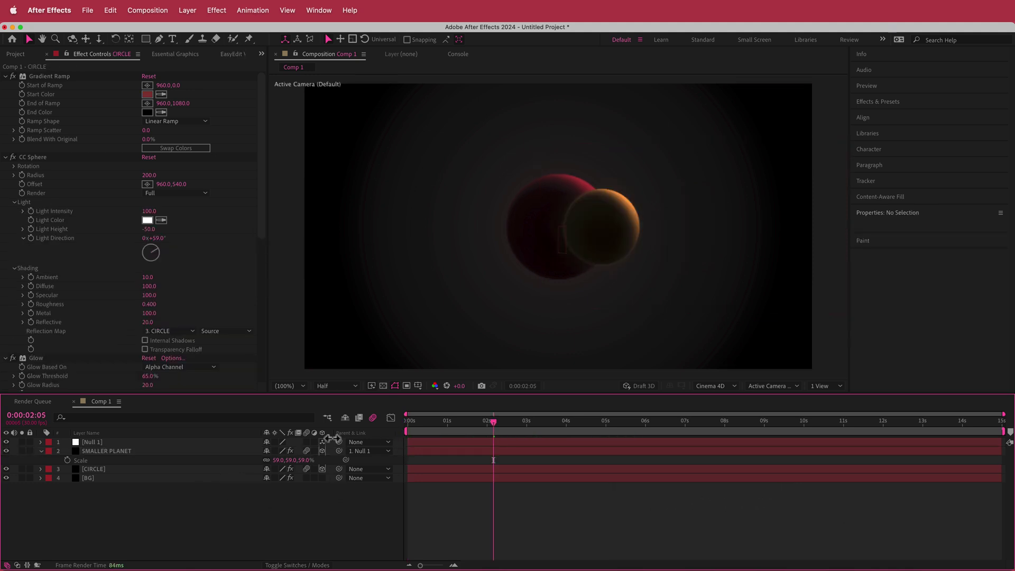
Create a white 1920×1080 solid named STARS and search effects for 'cc st'.
right_click(333, 444)
mouse_move(357, 452)
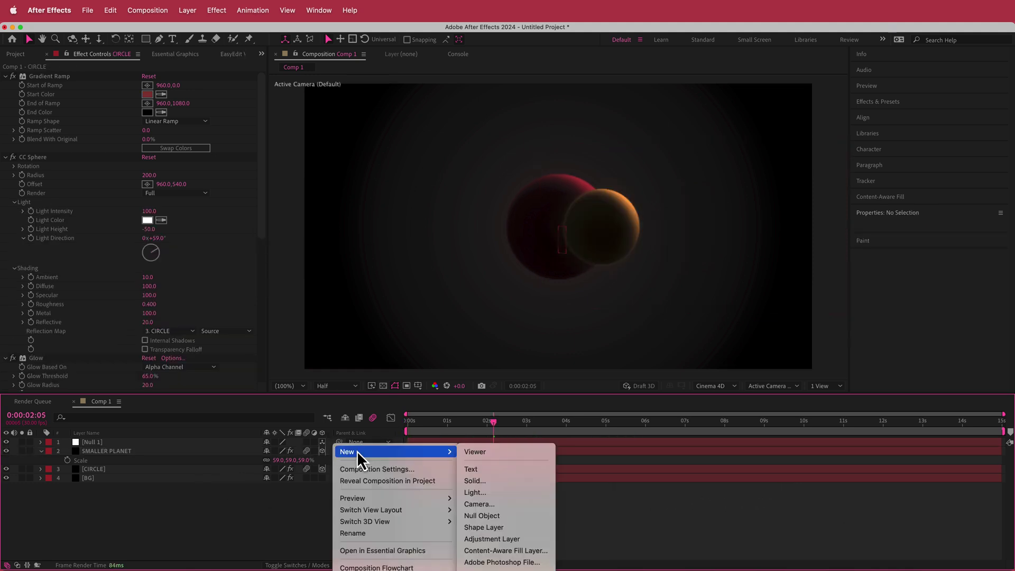
click(503, 480)
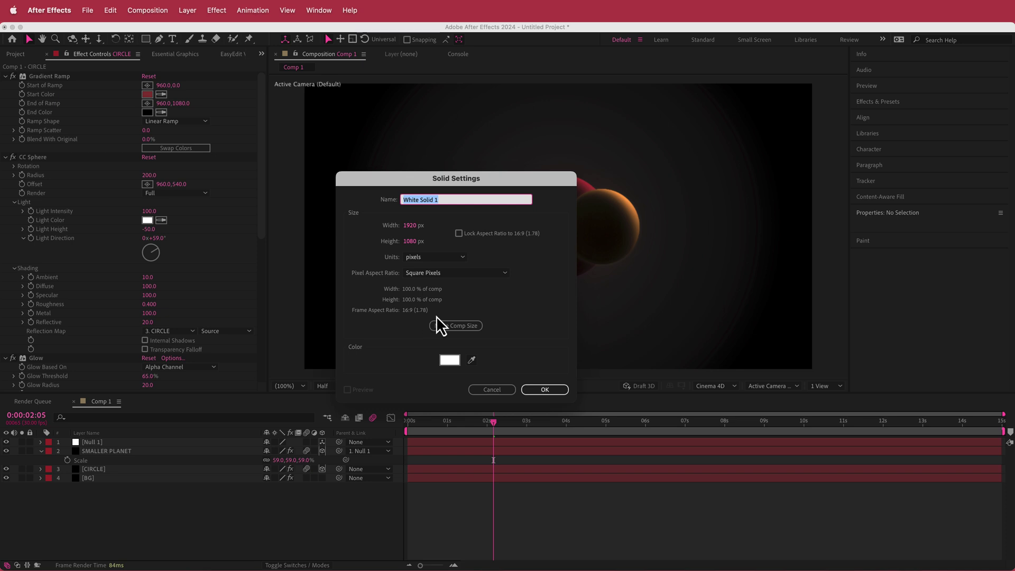
text(STARS)
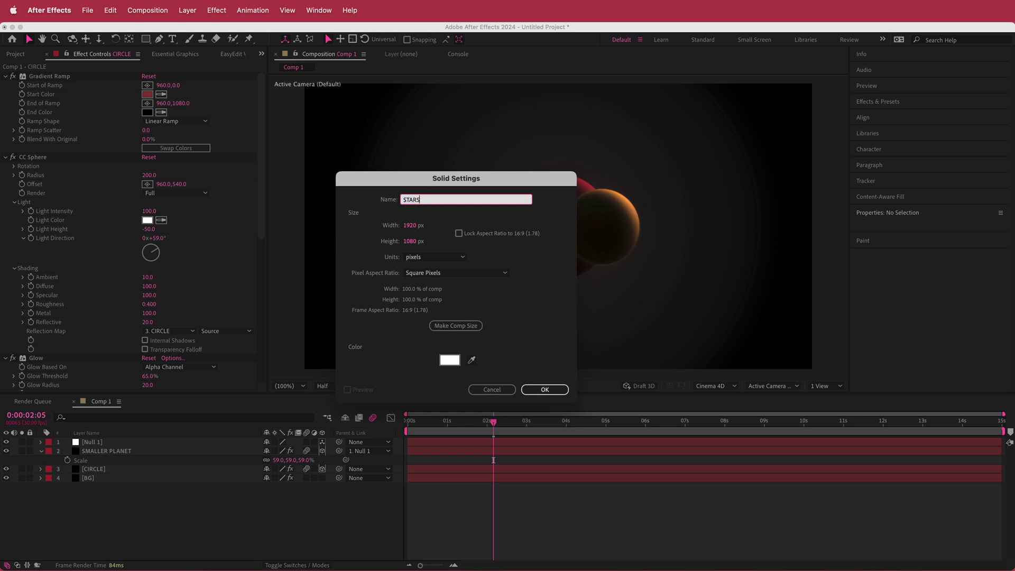
key(Return)
key(ctrl+space)
text(c)
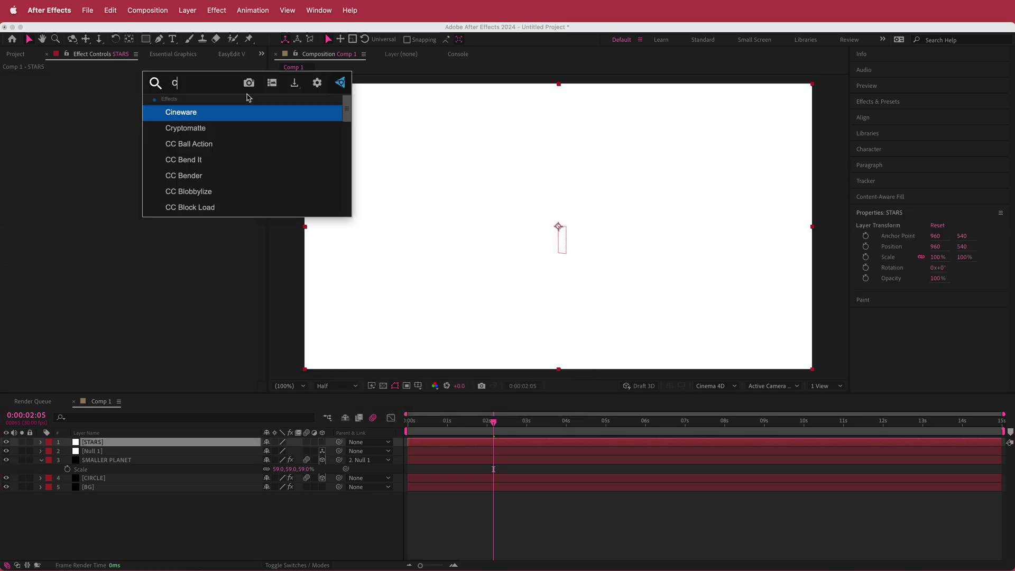
text(c sta)
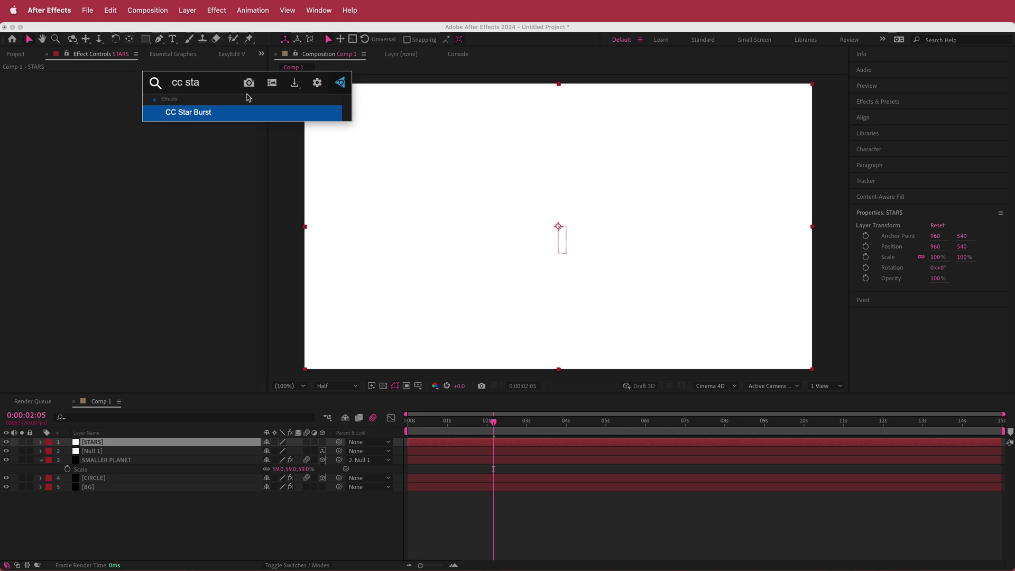
Apply CC Star Burst to STARS below CIRCLE with Scatter 225, Speed 0.03, Size 24, and preview.
key(Return)
drag(111, 443, 103, 475)
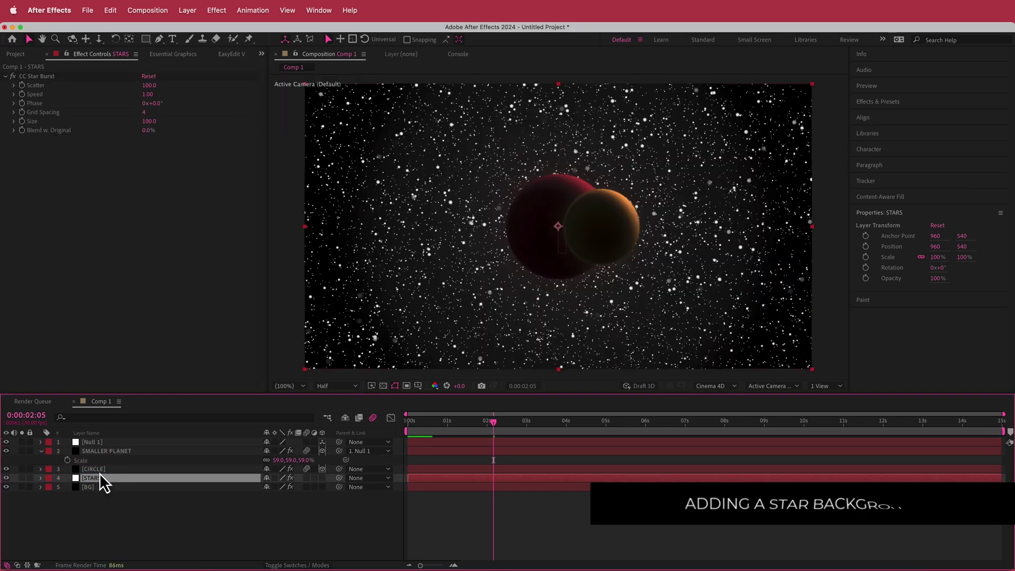
click(149, 85)
text(225)
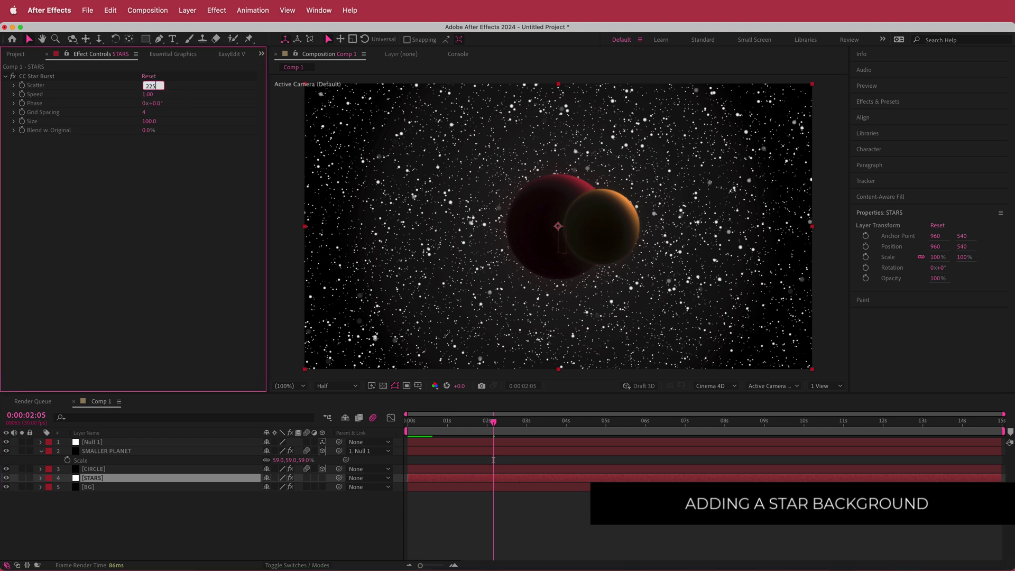
key(Tab)
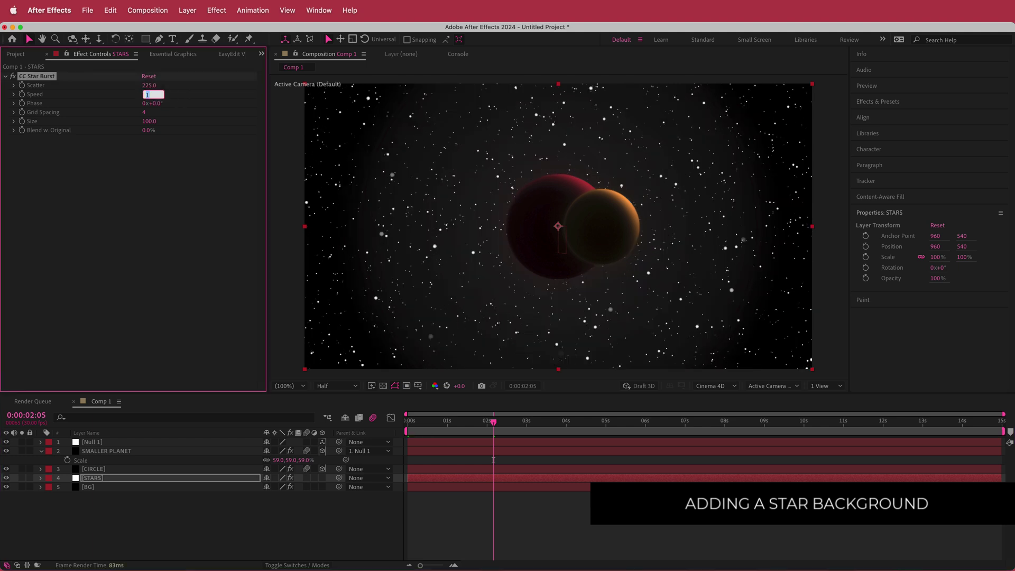
text(0.03)
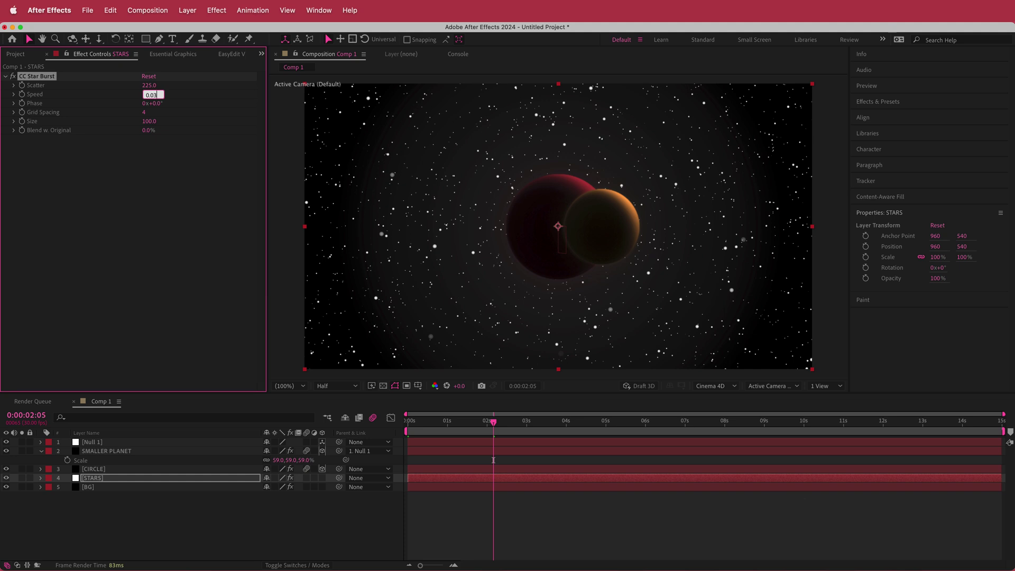
key(Tab)
key(Tab)
key(Tab)
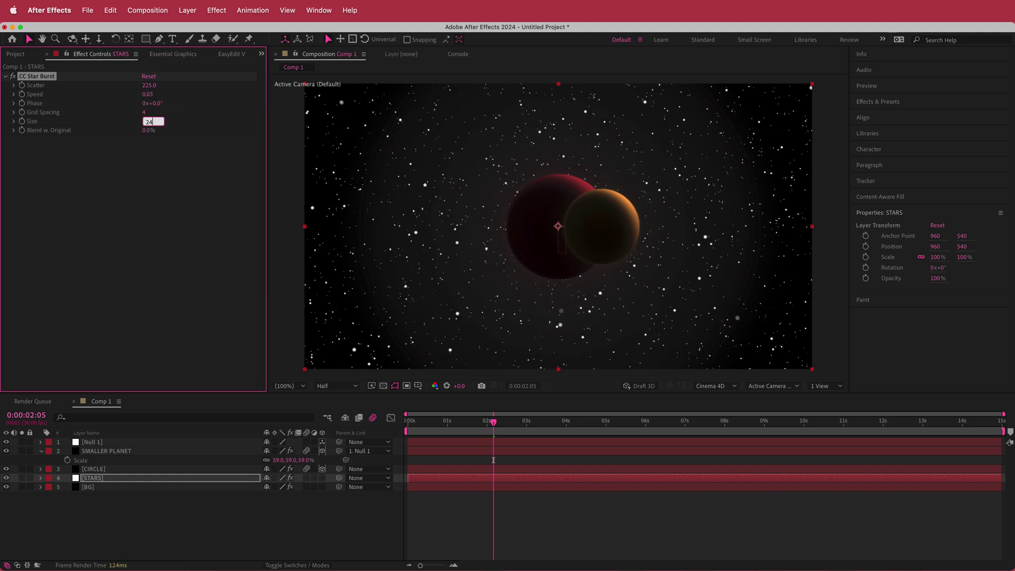
key(space)
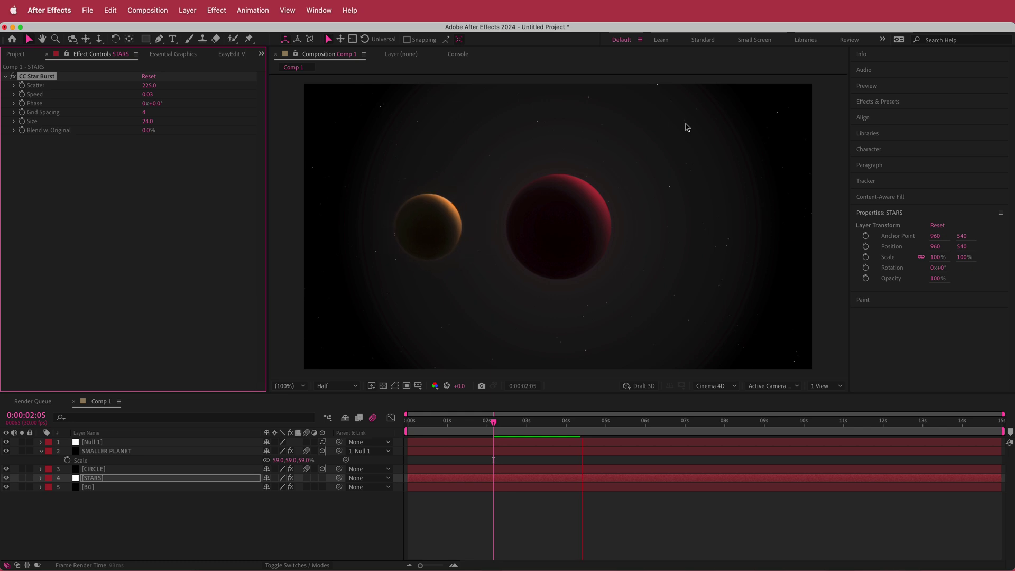
key(space)
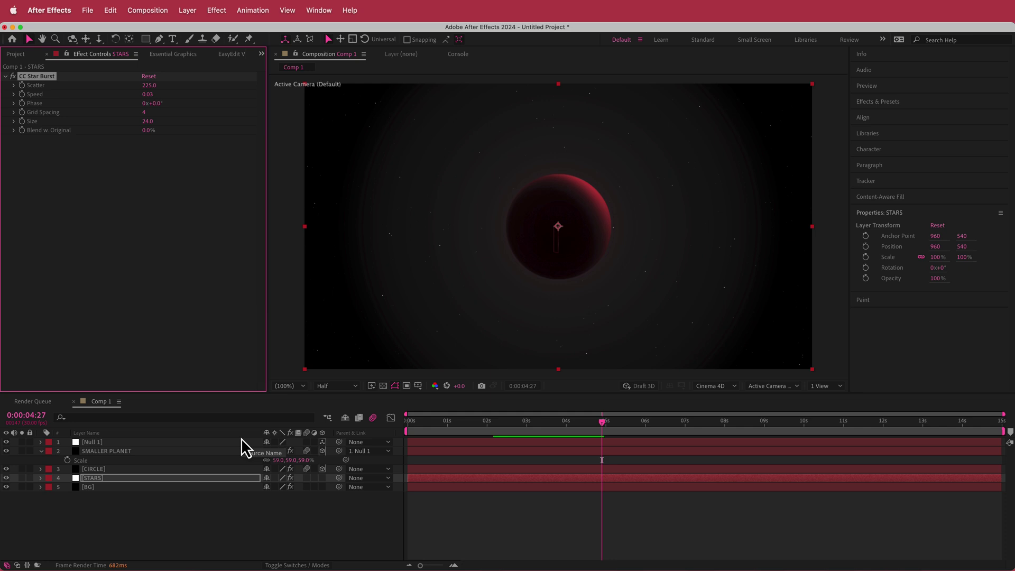
Add a new adjustment layer and move it to the top of the layer stack.
right_click(331, 443)
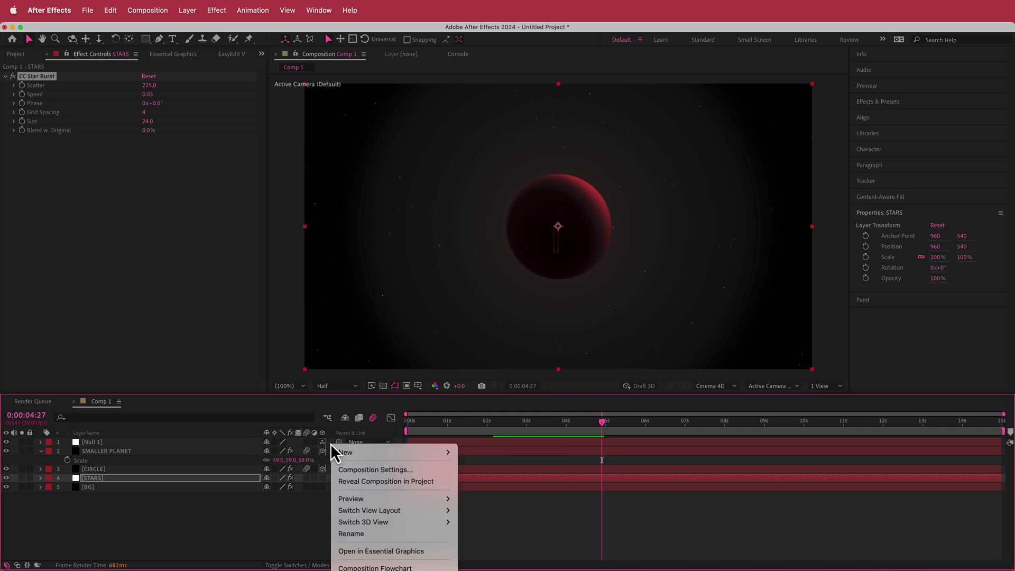
mouse_move(369, 453)
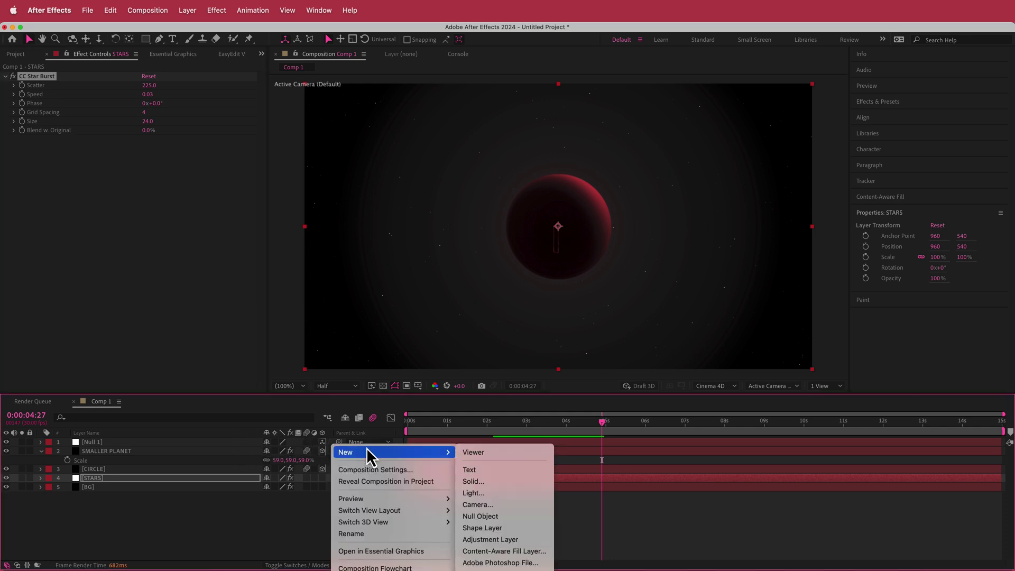
click(521, 539)
drag(132, 483, 113, 440)
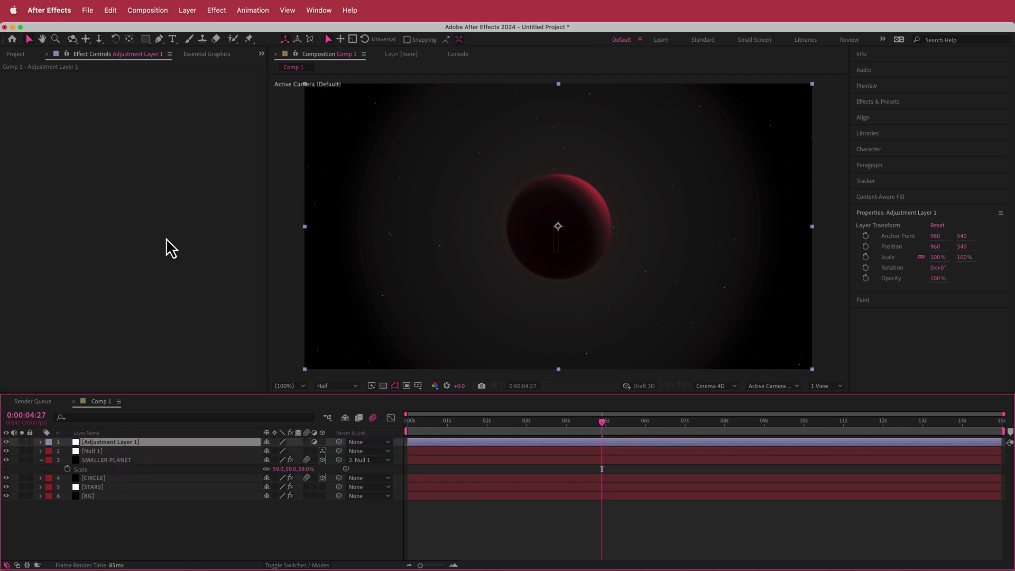
Apply a 105mm Prime Lens Flare centred at 2032, -56, just past the top-right corner.
key(ctrl+space)
text(ler)
key(BackSpace)
text(n)
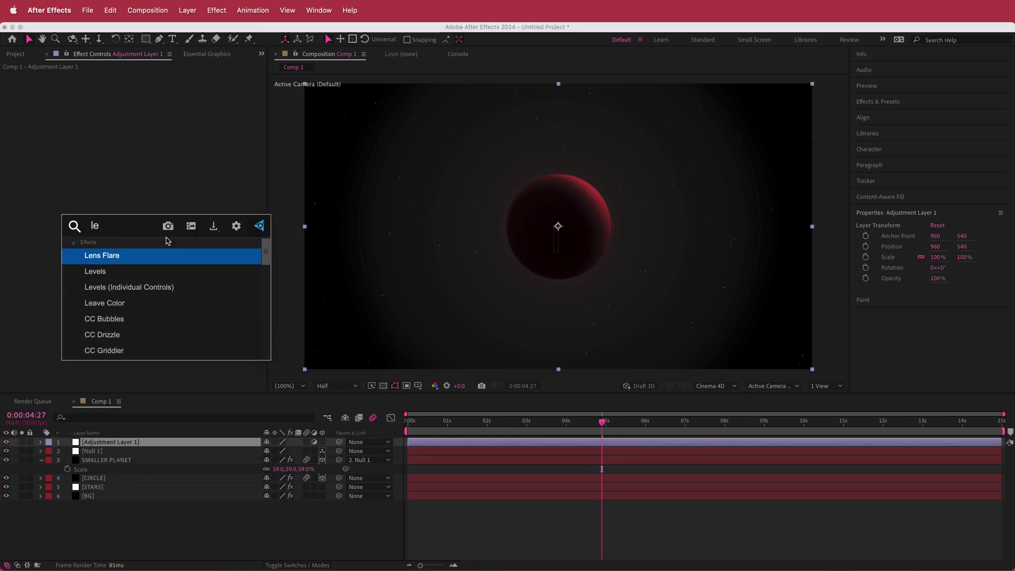
key(Return)
drag(507, 198, 815, 83)
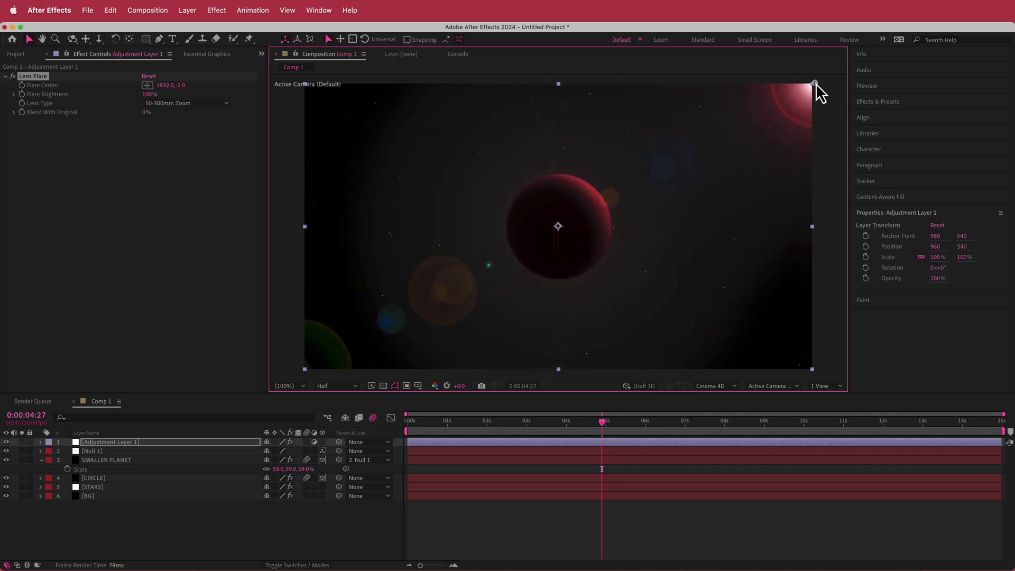
click(179, 103)
click(187, 139)
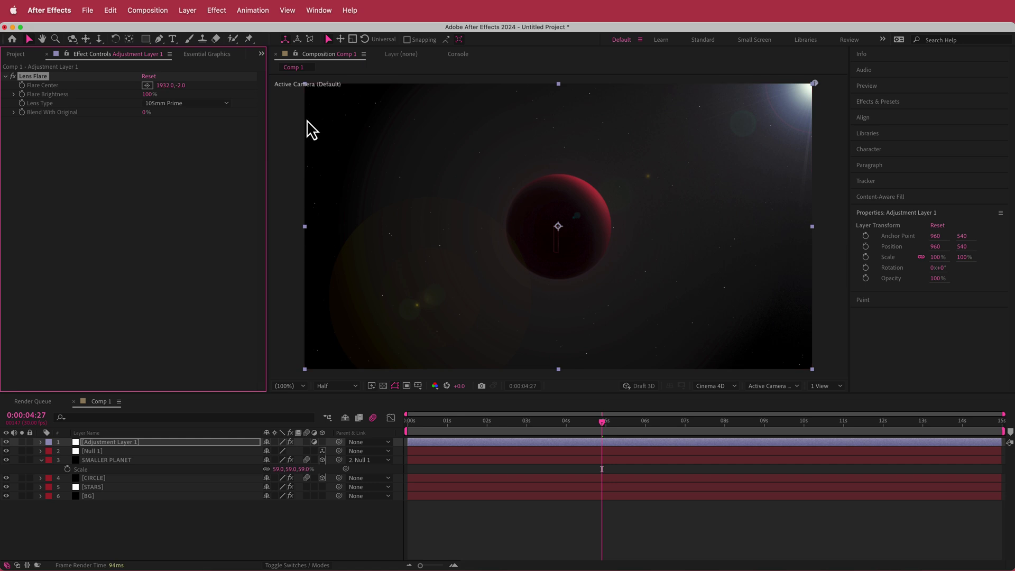
drag(816, 84, 843, 70)
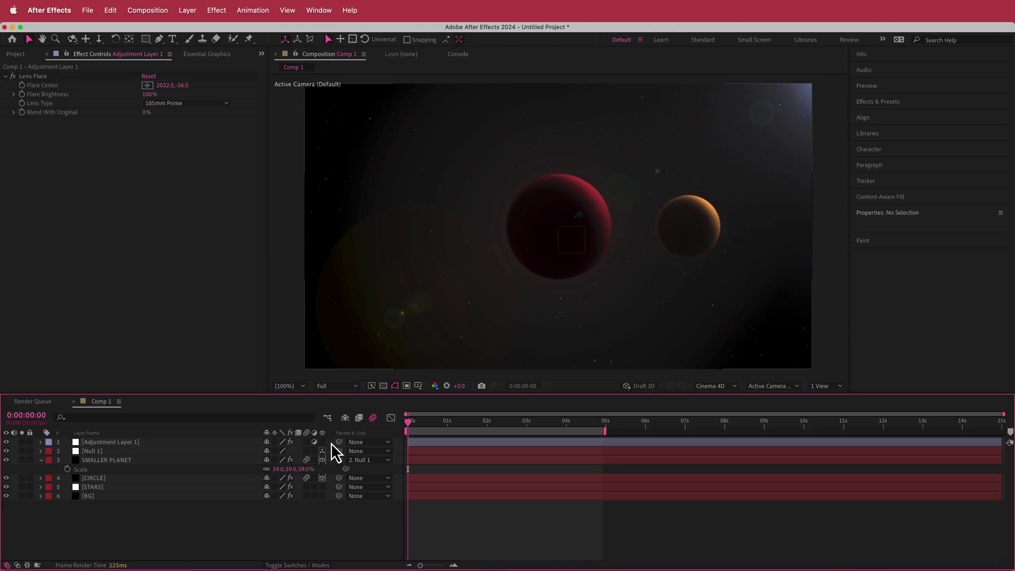
Add another adjustment layer at the top of the stack.
right_click(332, 443)
mouse_move(386, 453)
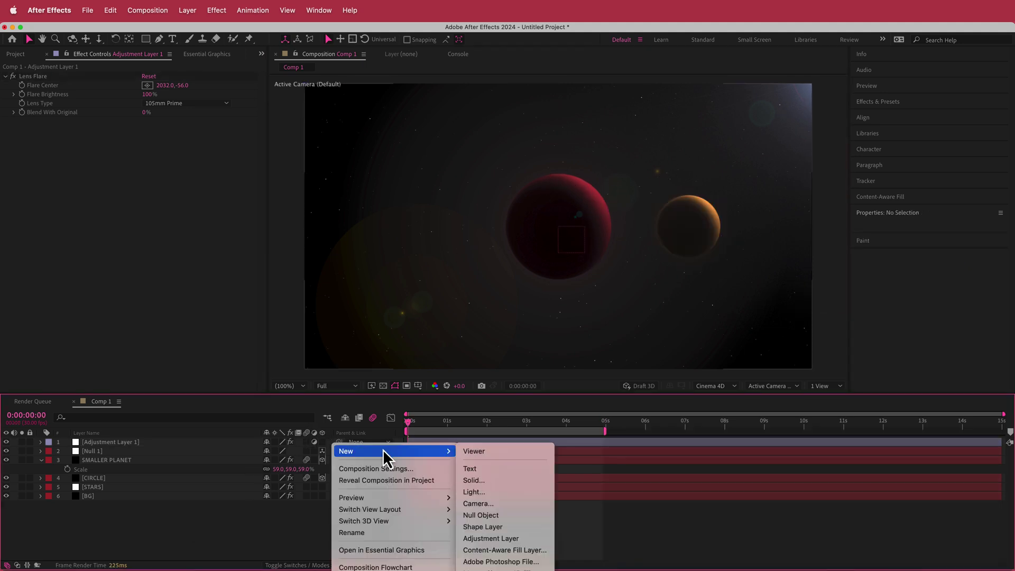
click(513, 538)
Apply Noise to the new adjustment layer with Amount of Noise at 8.0%.
key(ctrl+space)
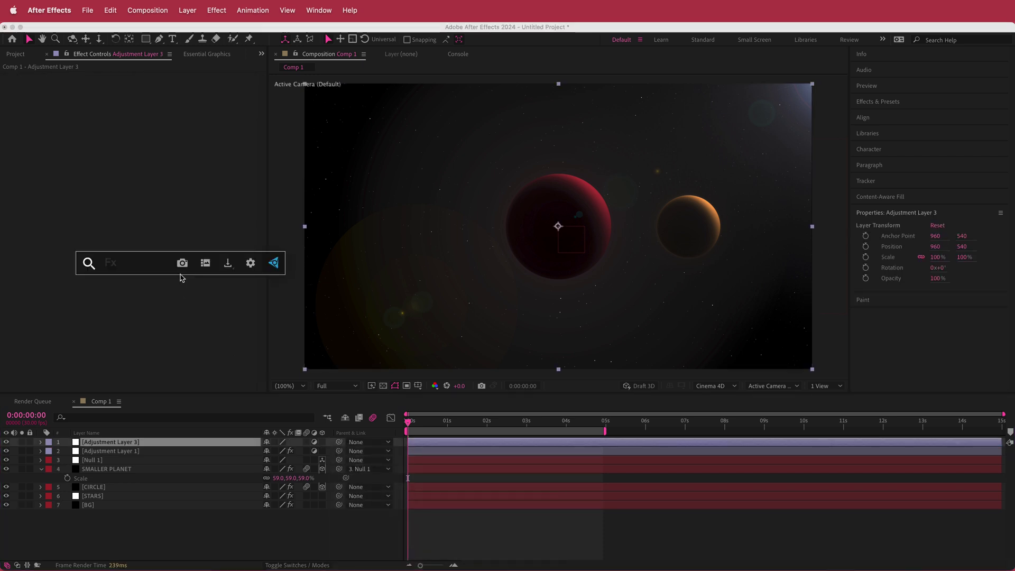
text(noi)
key(Down)
key(Down)
key(Down)
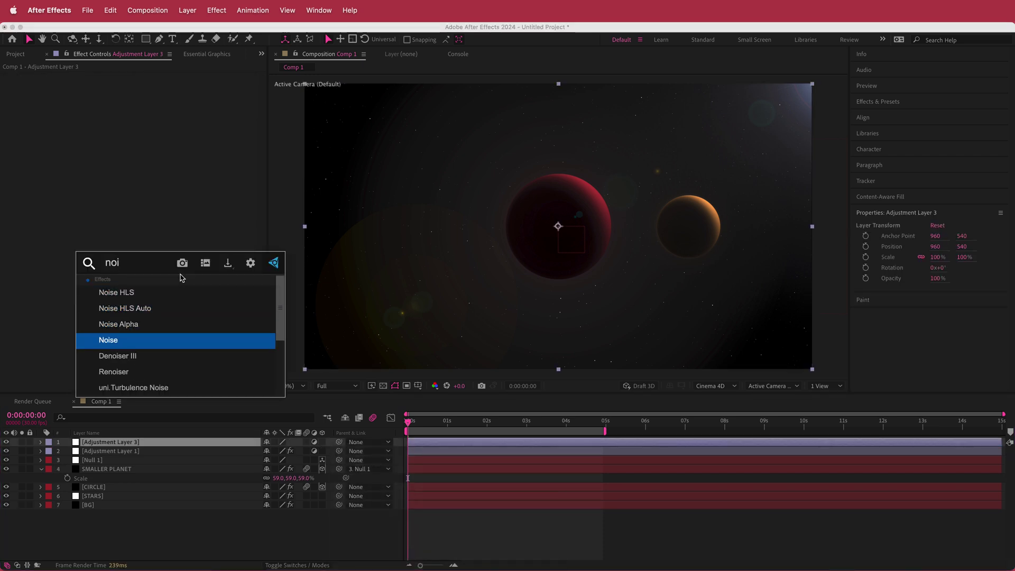
key(Return)
click(147, 85)
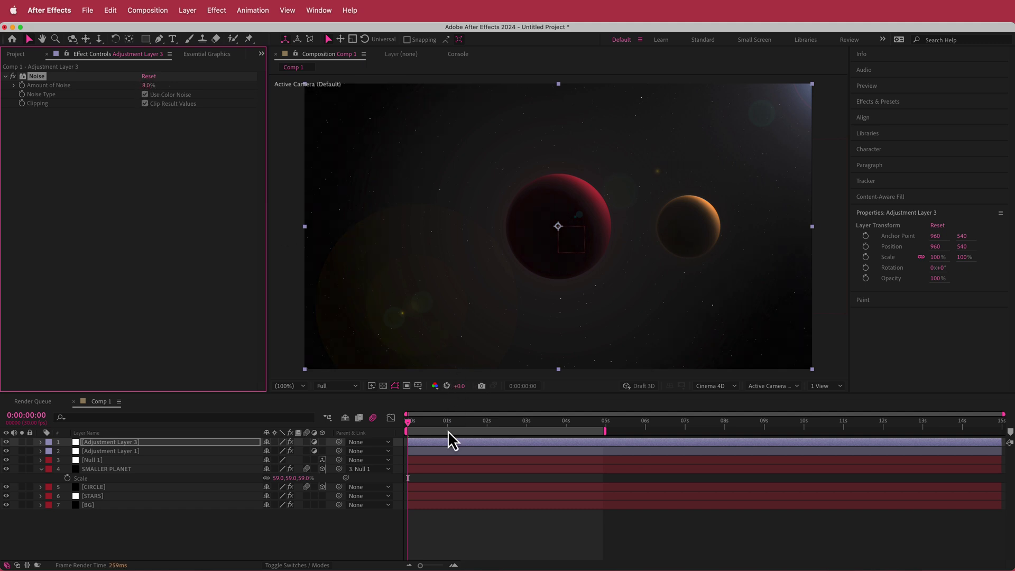
drag(409, 426, 509, 426)
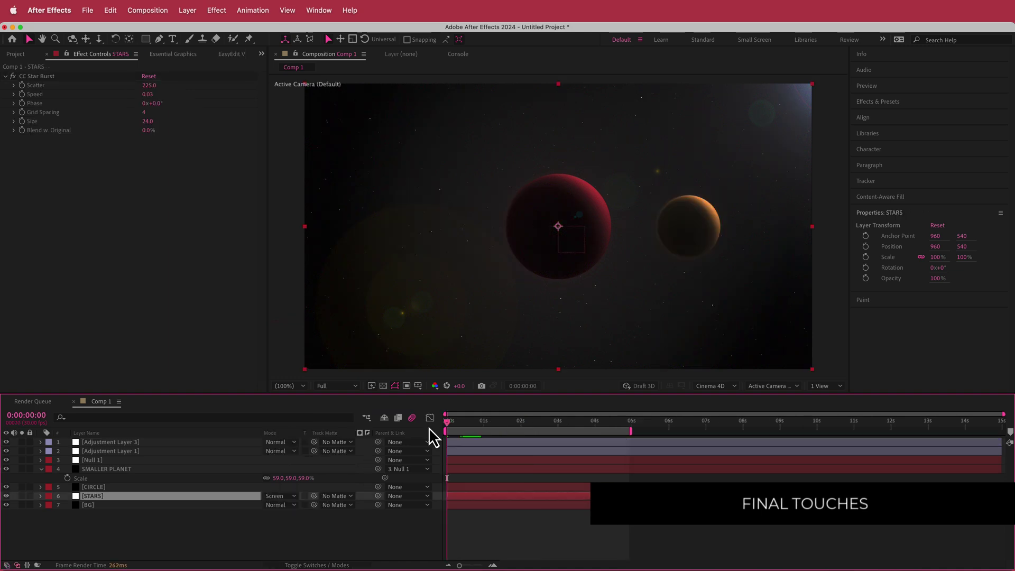
Scrub through the first second to watch the orange planet orbit behind the red one.
mouse_move(448, 421)
mouse_down()
mouse_move(602, 418)
mouse_move(451, 422)
mouse_up()
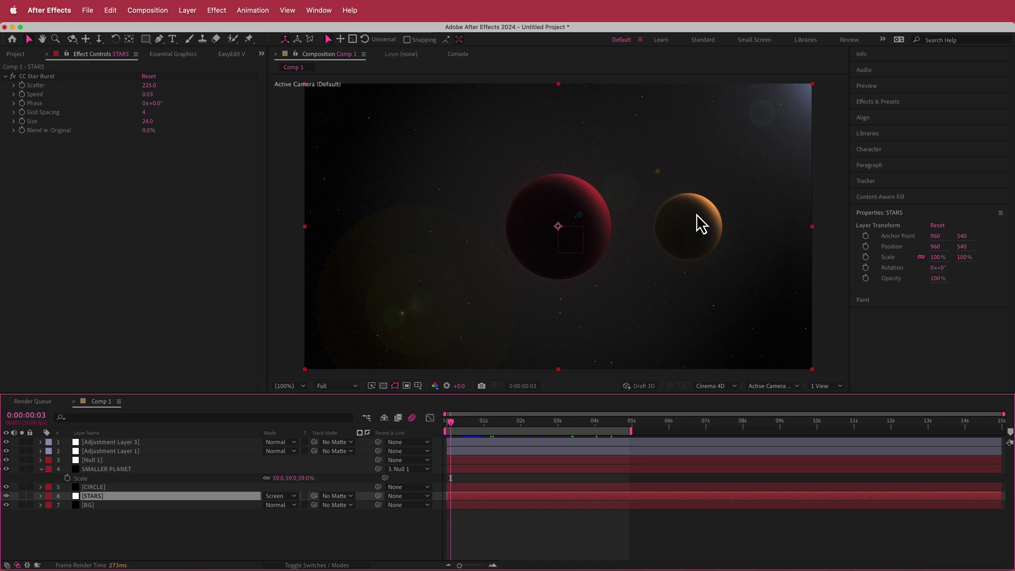
click(458, 423)
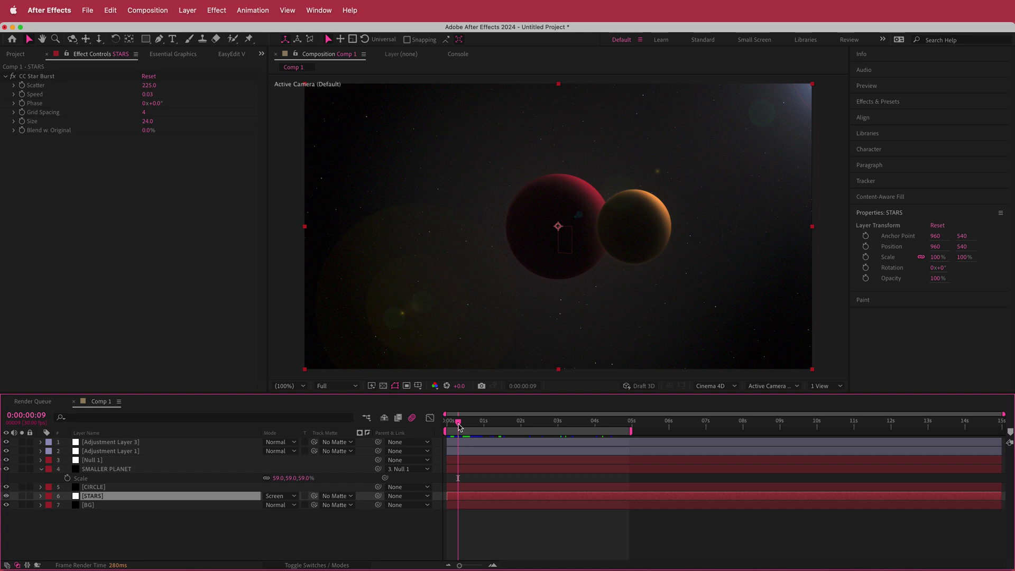
mouse_move(460, 425)
mouse_down()
mouse_move(585, 426)
mouse_move(448, 433)
mouse_up()
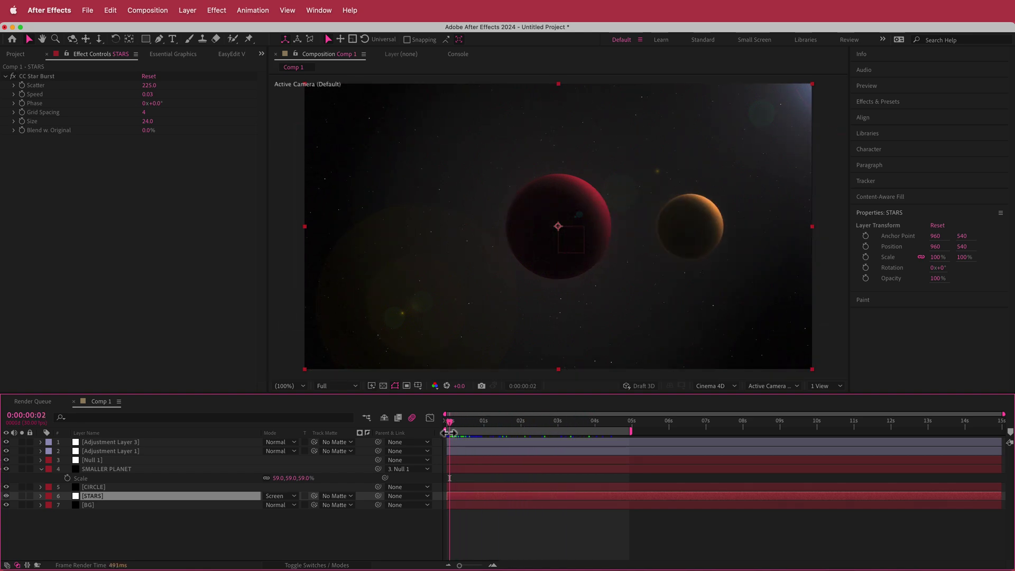